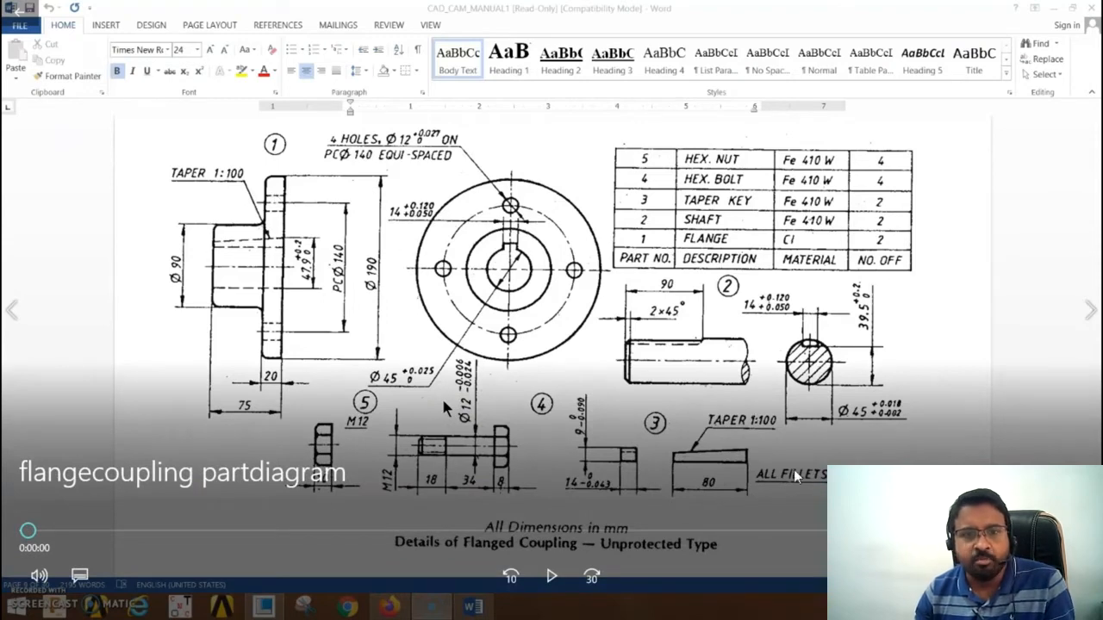
{"action": "left_click", "coordinate": [554, 575]}
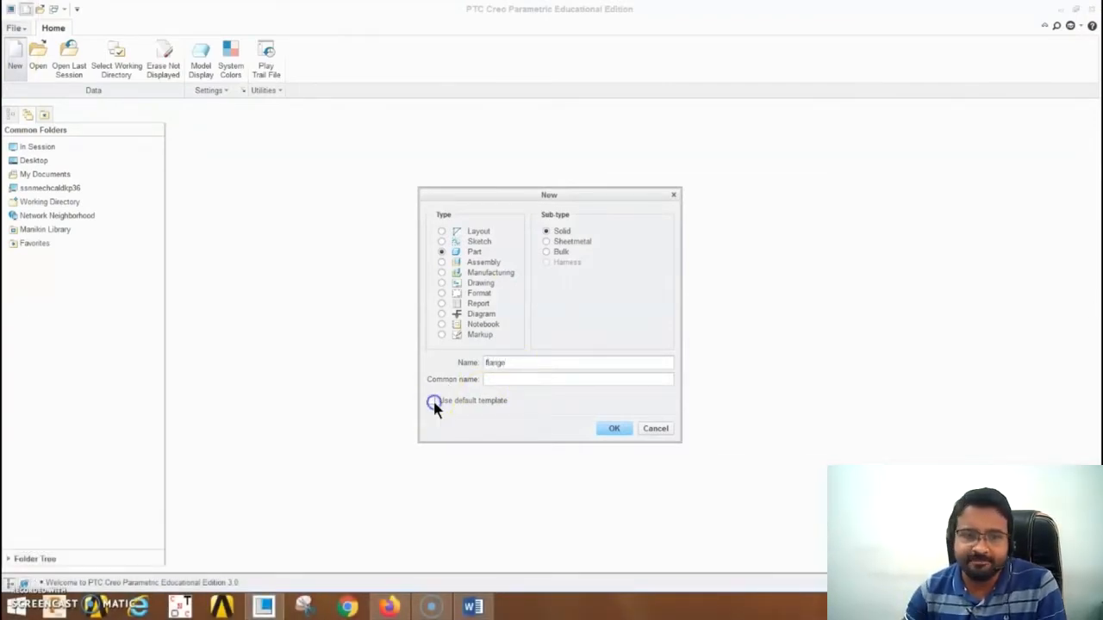
Start a sketch on the FRONT datum plane and orient the view parallel to it
{"action": "mouse_move", "coordinate": [237, 266]}
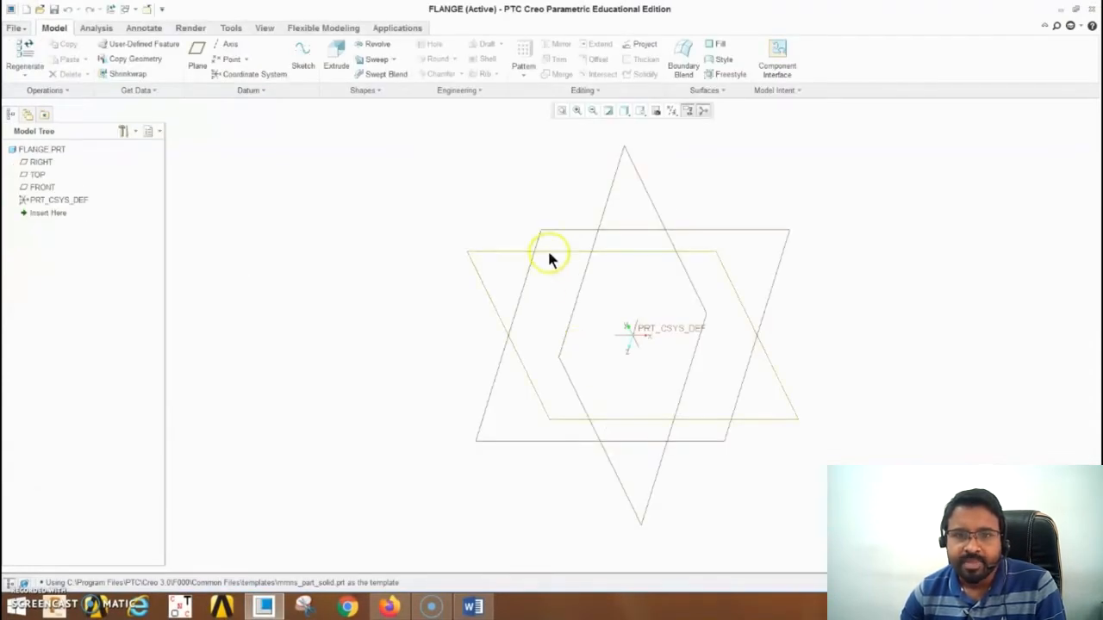
{"action": "left_click", "coordinate": [548, 254]}
{"action": "left_click", "coordinate": [303, 66]}
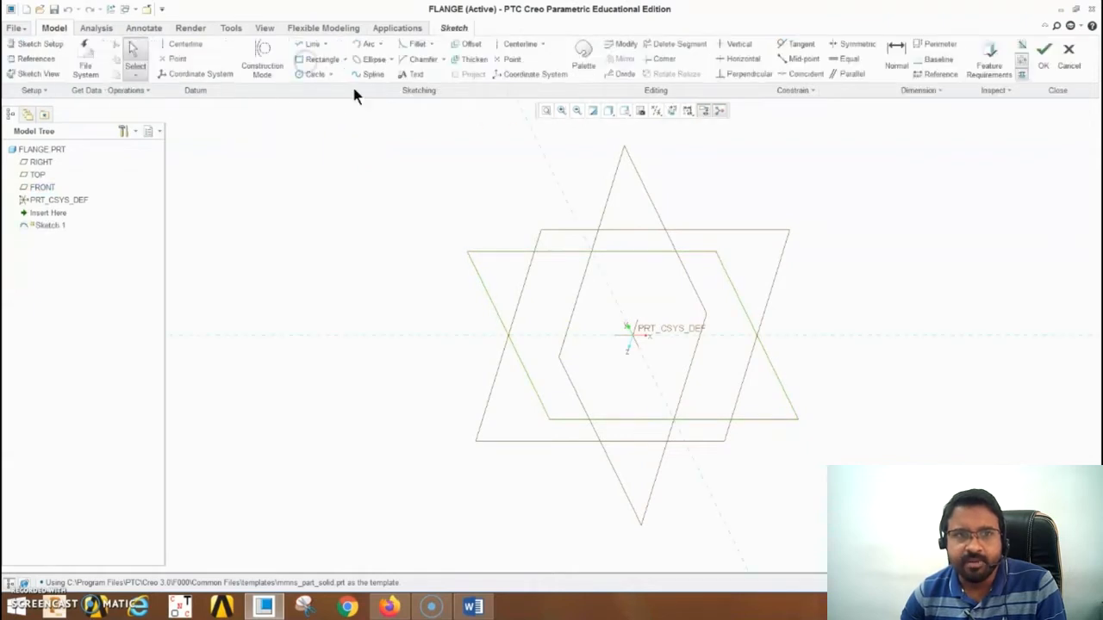
{"action": "left_click", "coordinate": [673, 111]}
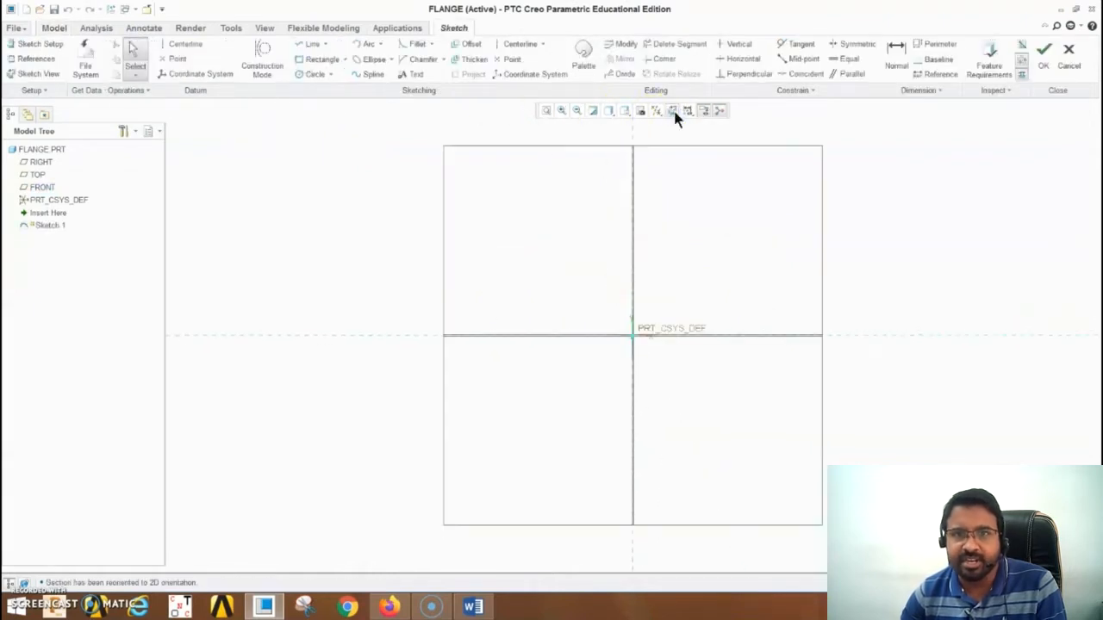
Draw a circle centred on the origin and set its diameter to 190 mm
{"action": "left_click", "coordinate": [312, 75]}
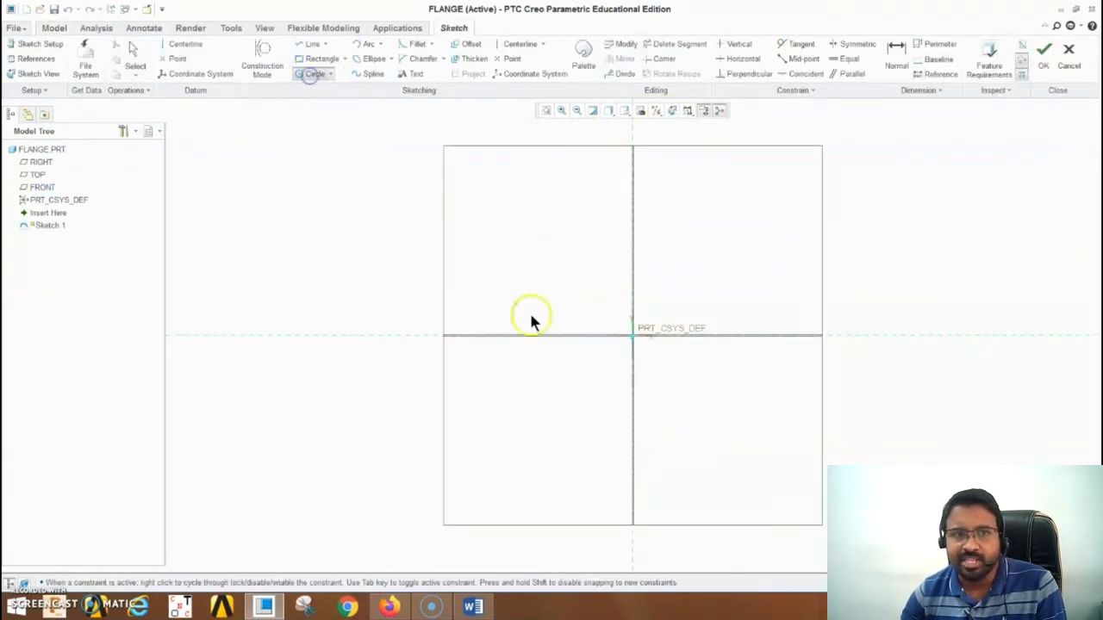
{"action": "left_click", "coordinate": [633, 336]}
{"action": "left_click", "coordinate": [739, 217]}
{"action": "middle_click", "coordinate": [700, 249]}
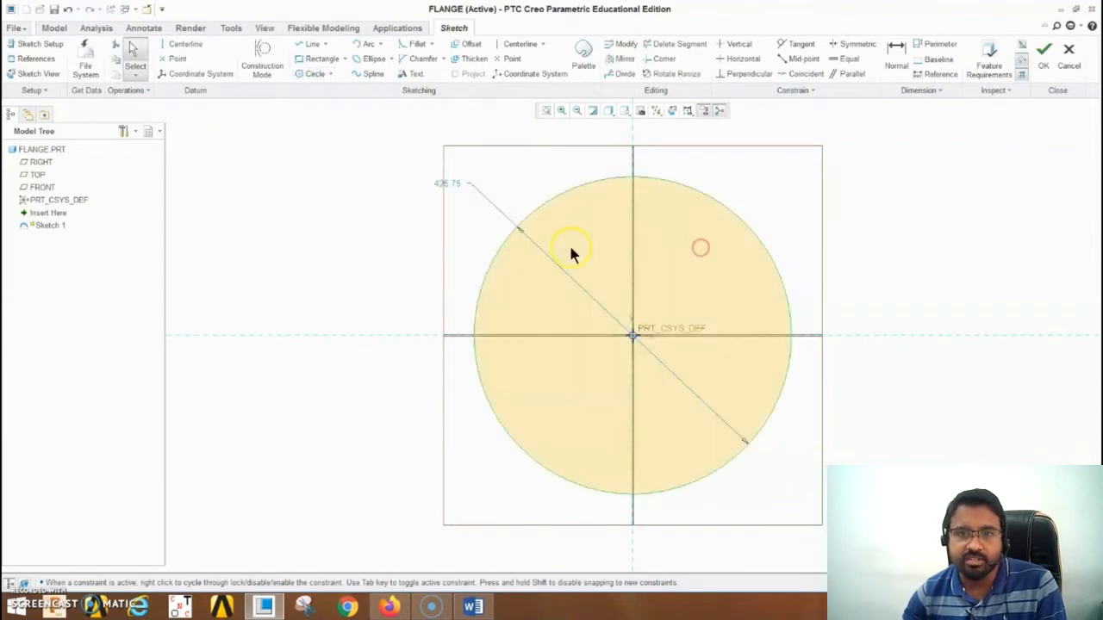
{"action": "double_click", "coordinate": [444, 181]}
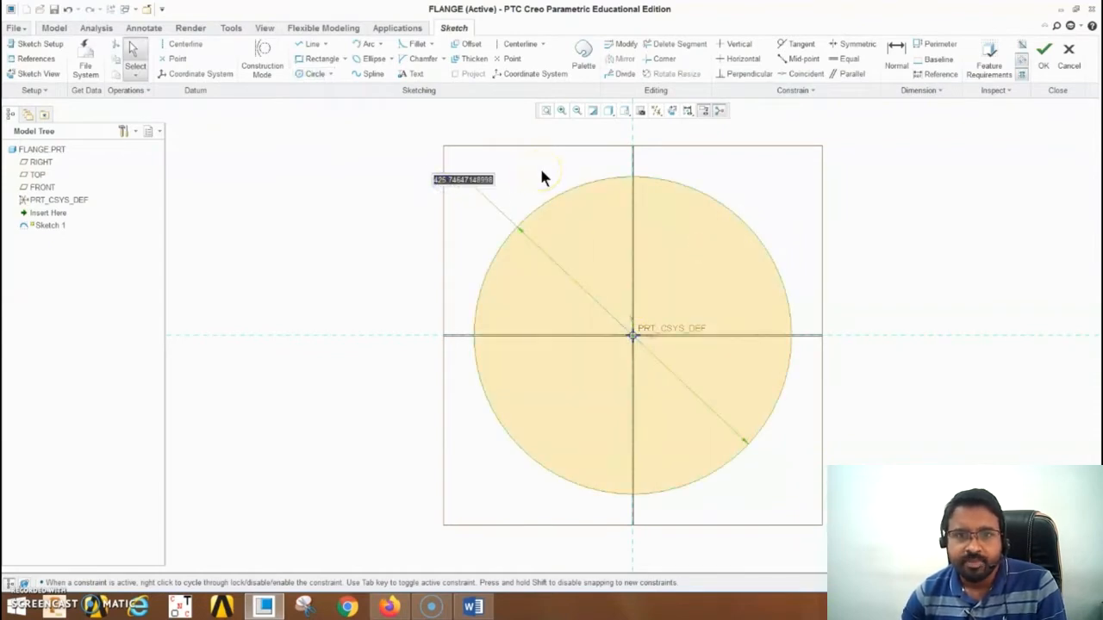
{"action": "type", "text": "190"}
{"action": "key", "text": "Return"}
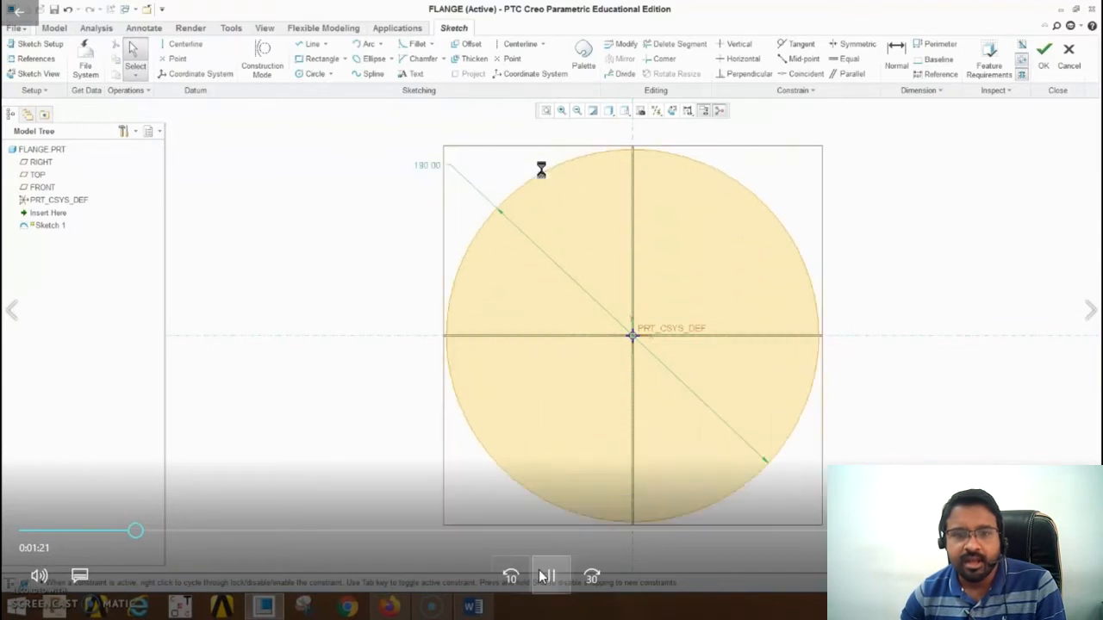
{"action": "left_click", "coordinate": [549, 576]}
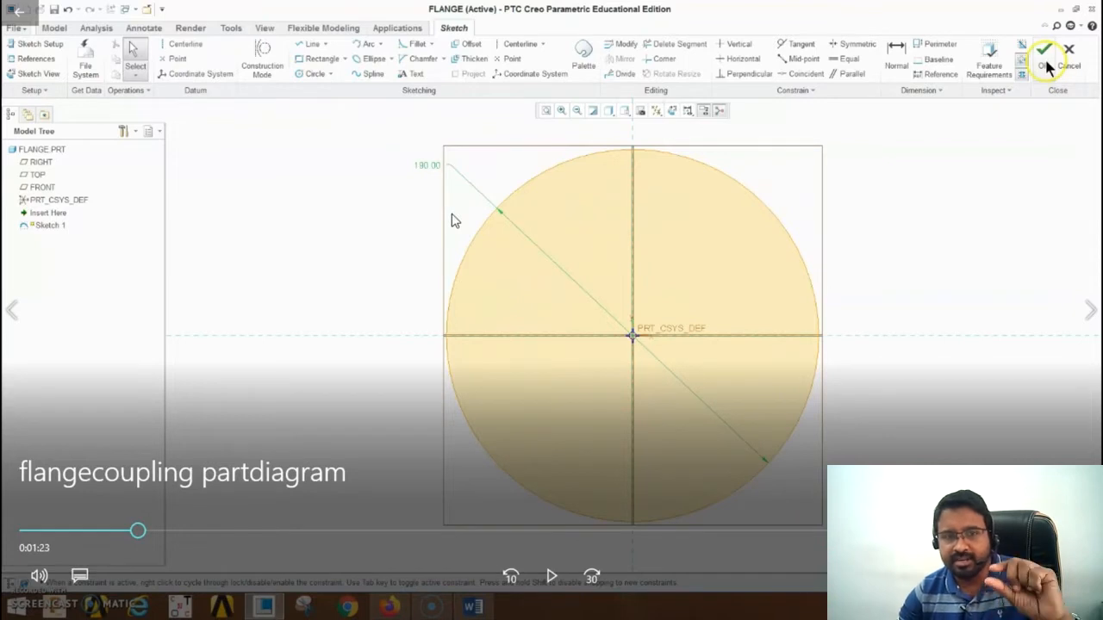
{"action": "left_click", "coordinate": [551, 576]}
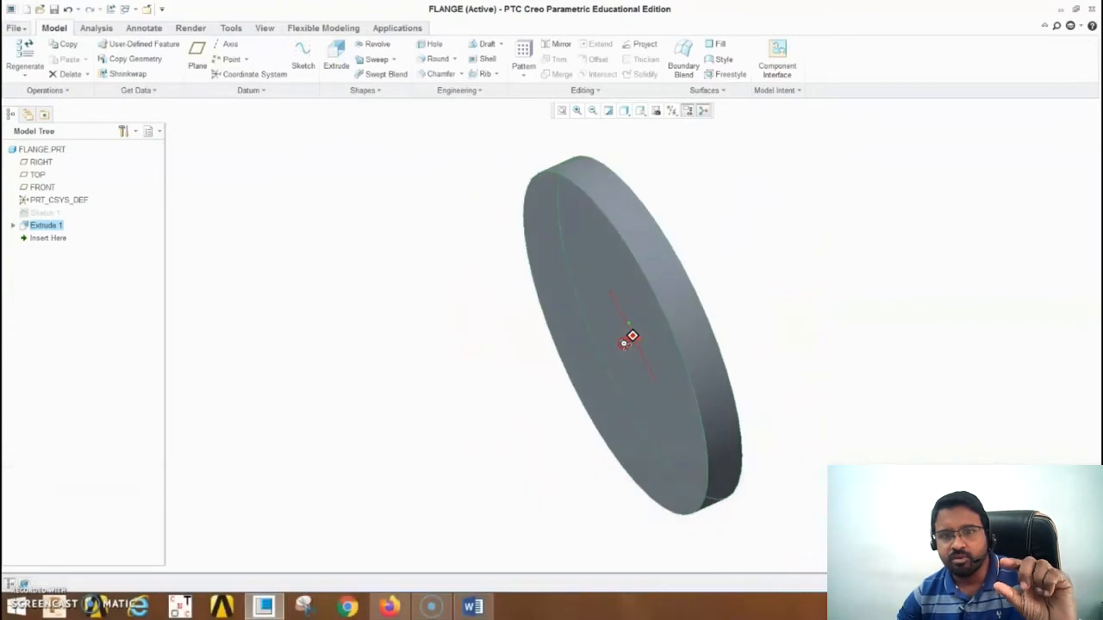
{"action": "left_click", "coordinate": [552, 565]}
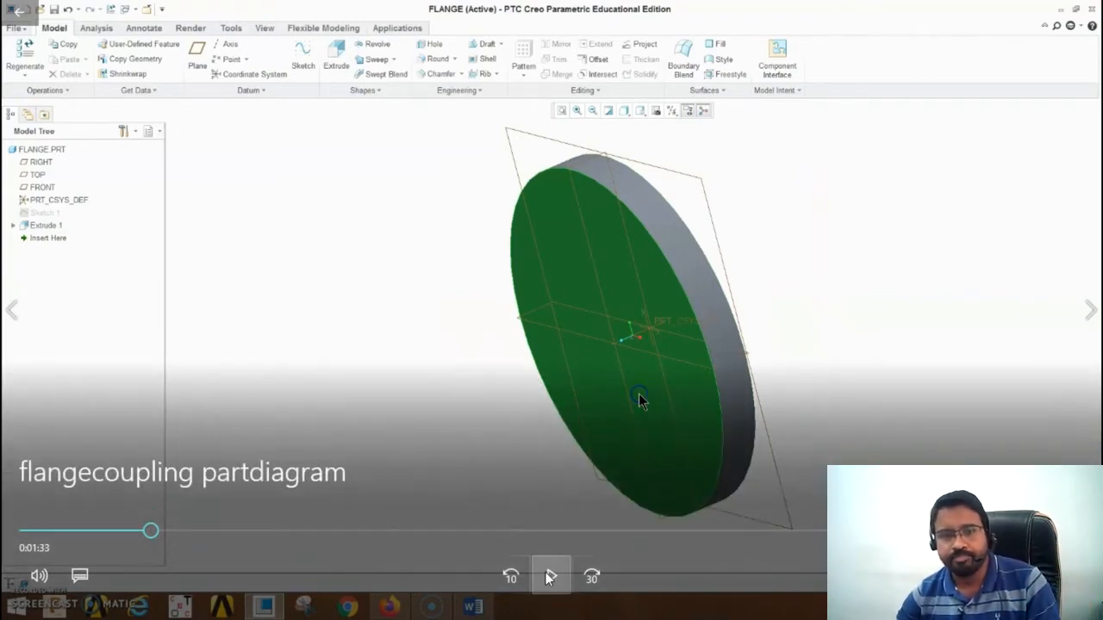
{"action": "left_click", "coordinate": [549, 576]}
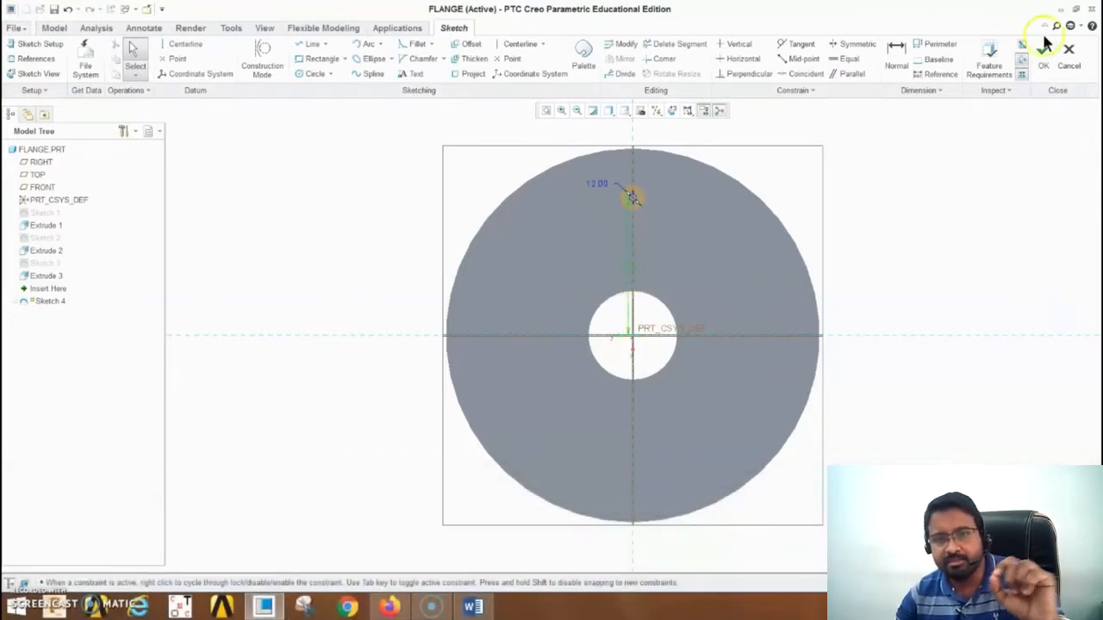
{"action": "mouse_move", "coordinate": [594, 222]}
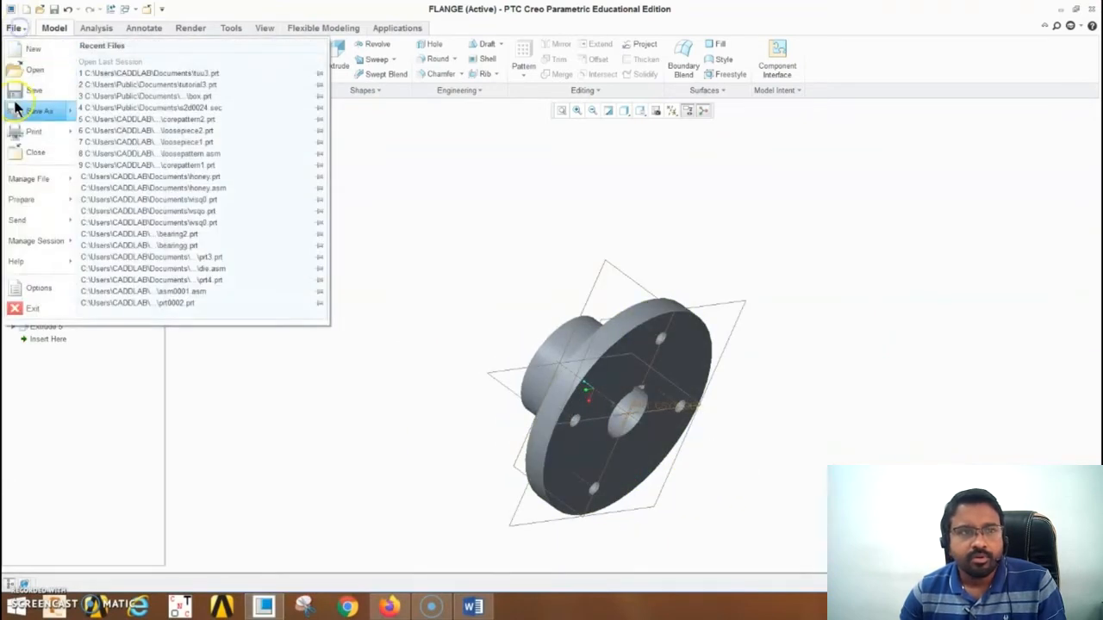
Save a copy of the flange part as 1 in the flange coupling folder
{"action": "mouse_move", "coordinate": [543, 414]}
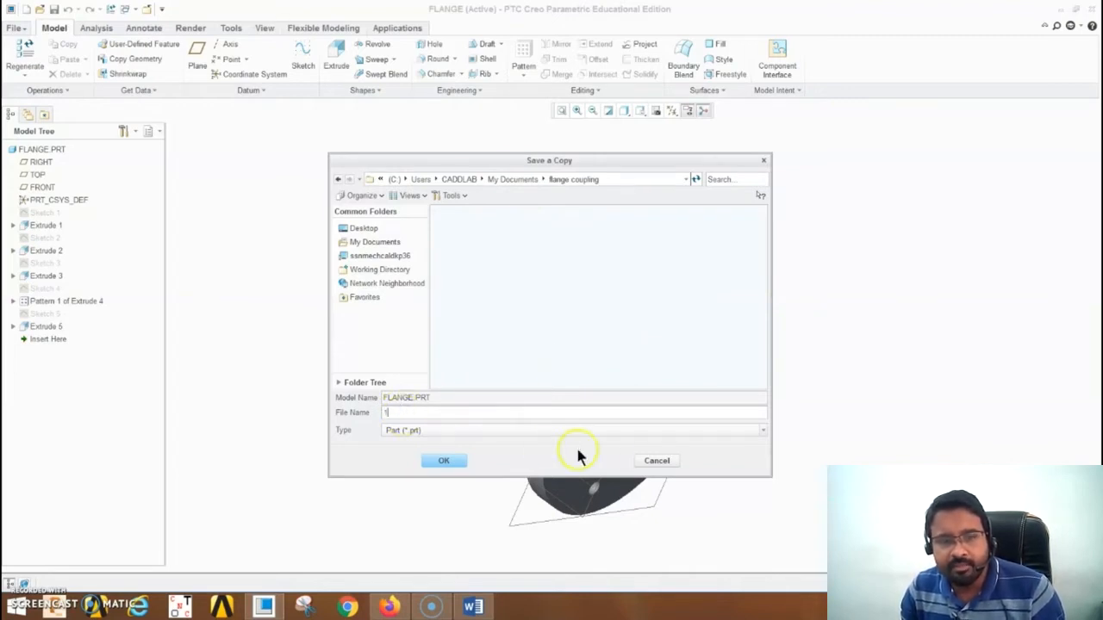
{"action": "left_click", "coordinate": [454, 460]}
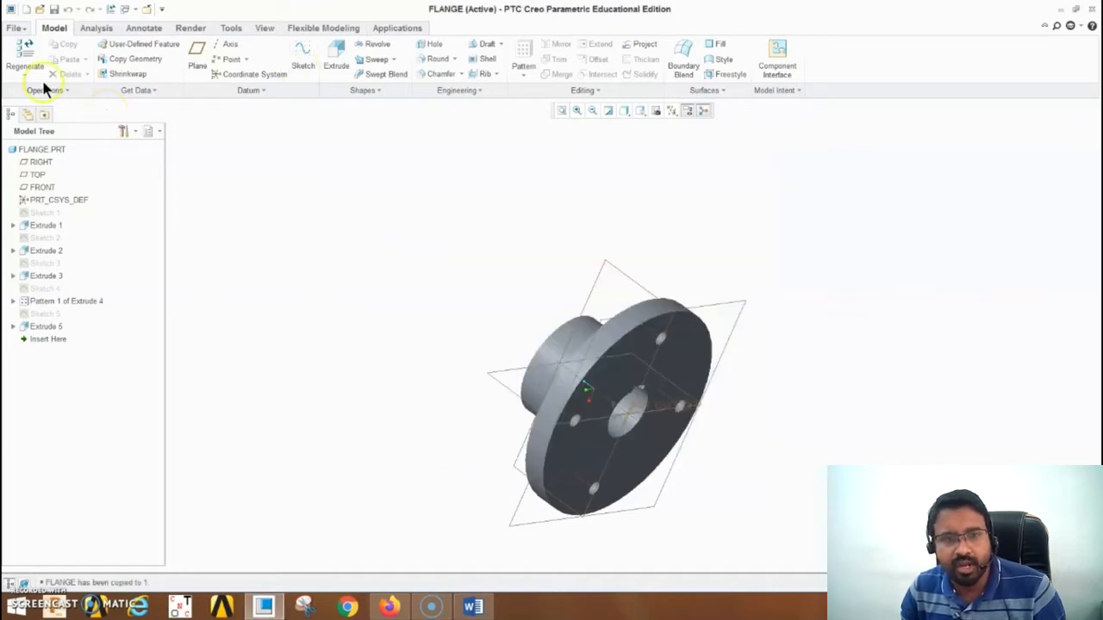
Begin creating a new file of type Part with the Solid sub-type
{"action": "left_click", "coordinate": [16, 28]}
{"action": "left_click", "coordinate": [26, 49]}
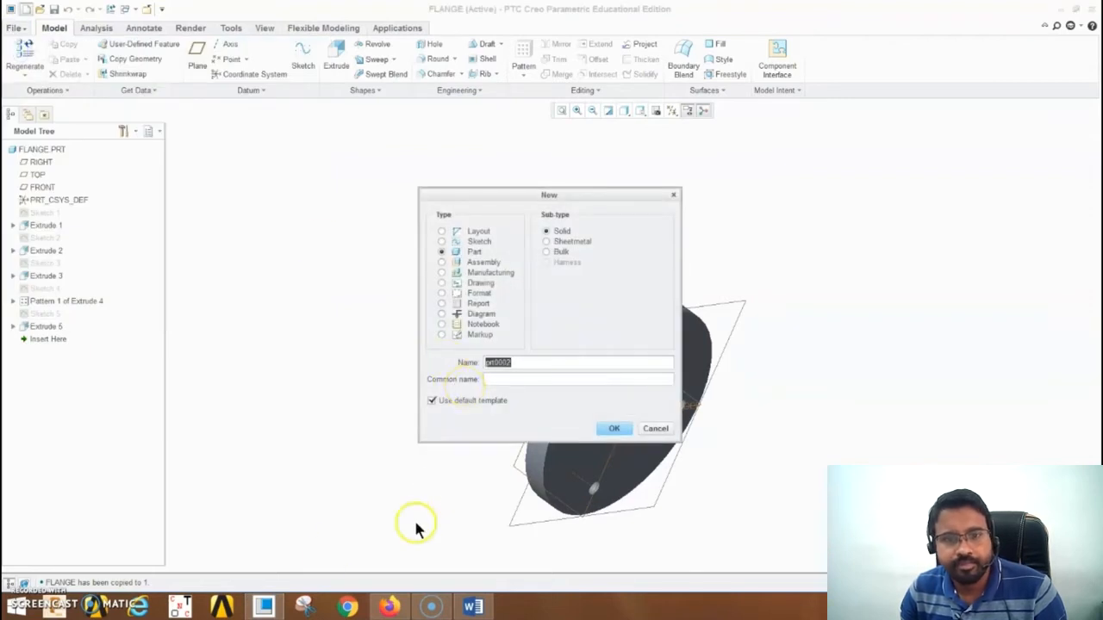
{"action": "left_click", "coordinate": [262, 608]}
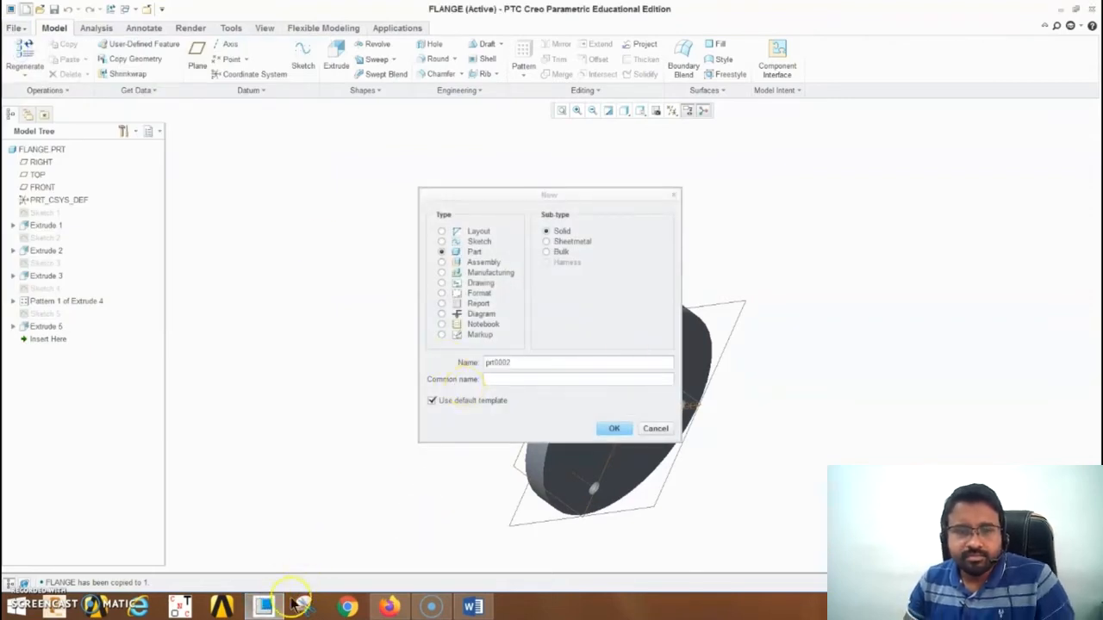
{"action": "left_click", "coordinate": [265, 608]}
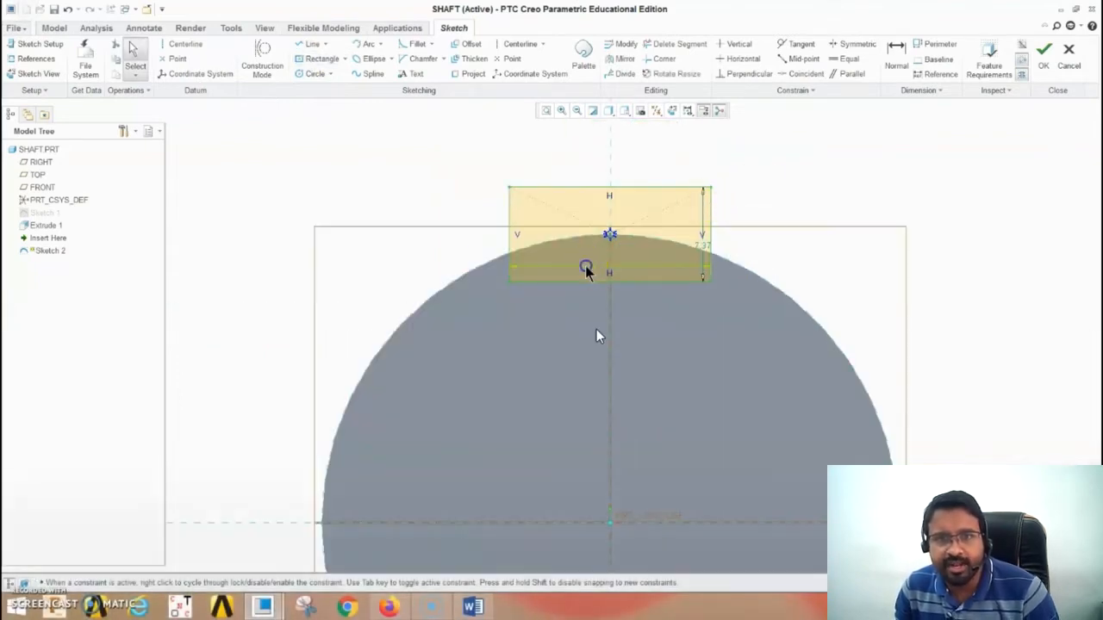
Set the height of the key's centred rectangle to 9 mm
{"action": "mouse_move", "coordinate": [596, 329]}
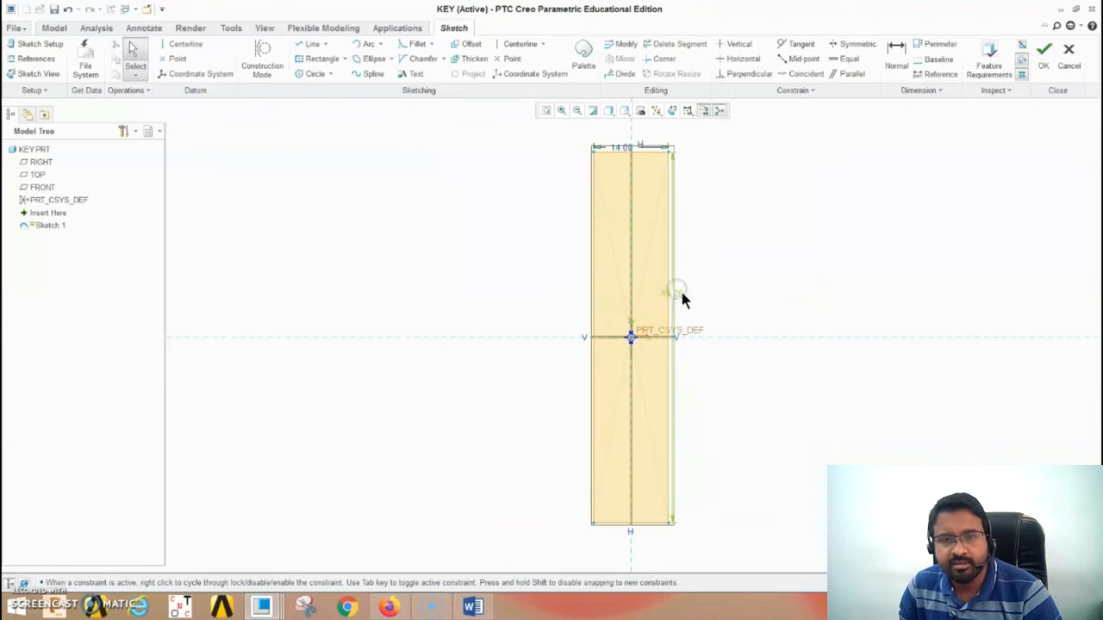
{"action": "double_click", "coordinate": [678, 291]}
{"action": "type", "text": "9"}
{"action": "key", "text": "Return"}
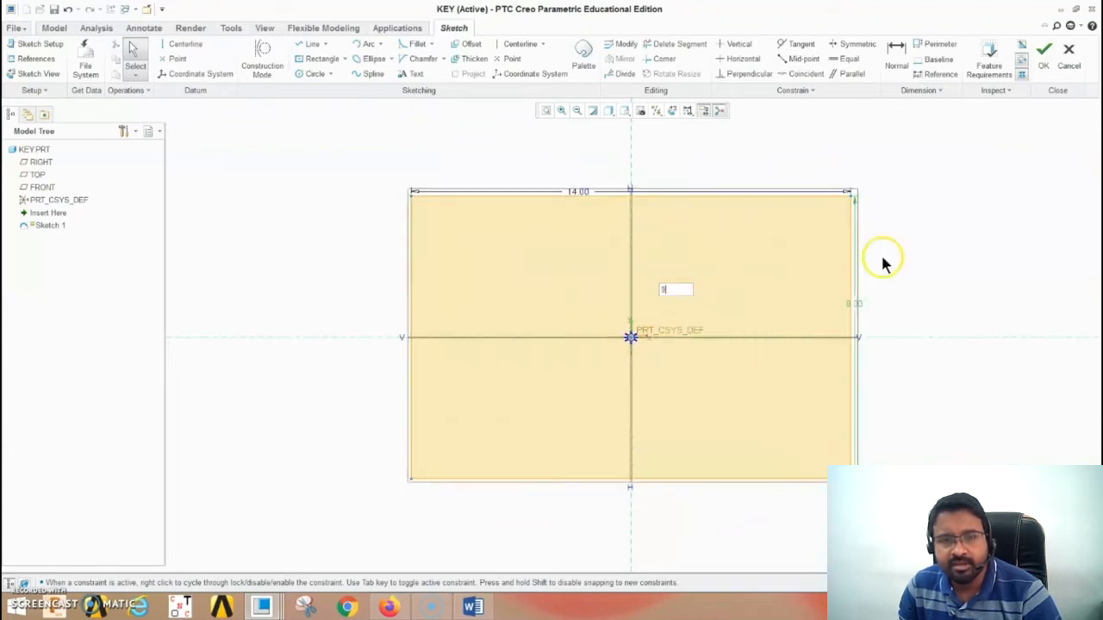
Finish the key's rectangular sketch and extrude it 80 mm
{"action": "left_click", "coordinate": [1043, 49]}
{"action": "left_click", "coordinate": [338, 65]}
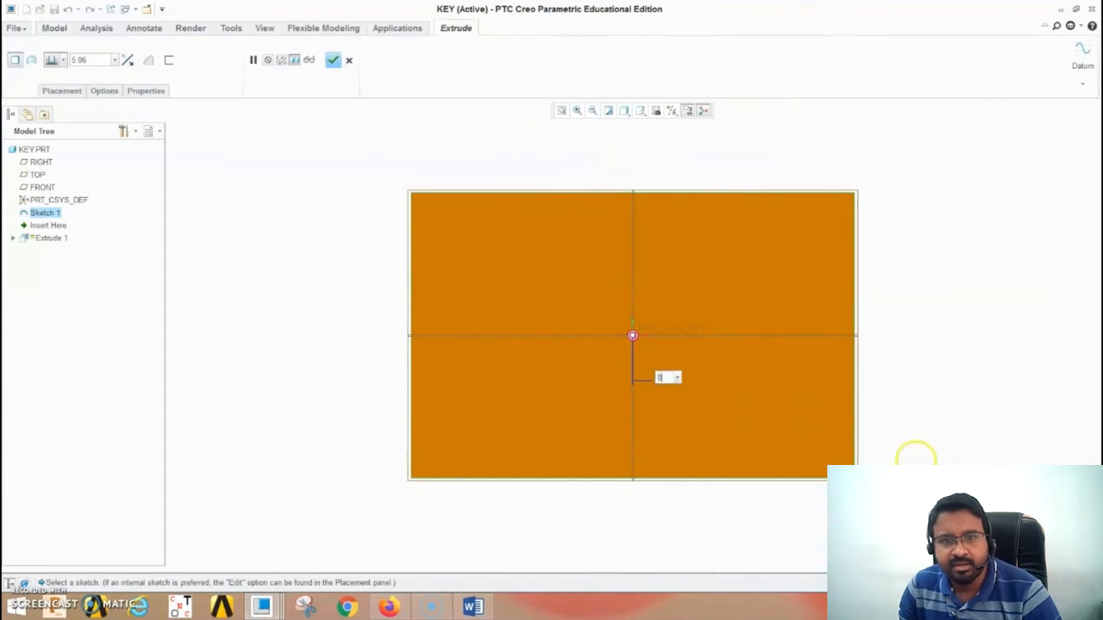
{"action": "type", "text": "0"}
{"action": "key", "text": "Return"}
{"action": "left_click", "coordinate": [333, 59]}
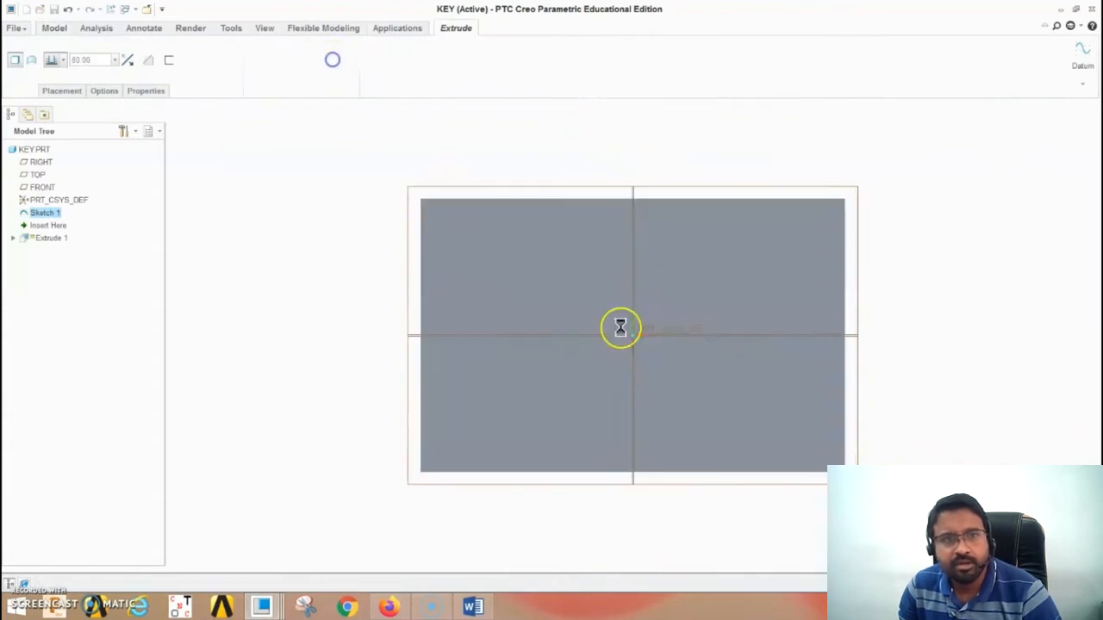
{"action": "middle_click_drag", "start_coordinate": [758, 352], "coordinate": [755, 372]}
{"action": "scroll", "coordinate": [755, 372], "scroll_direction": "up", "scroll_amount": 3}
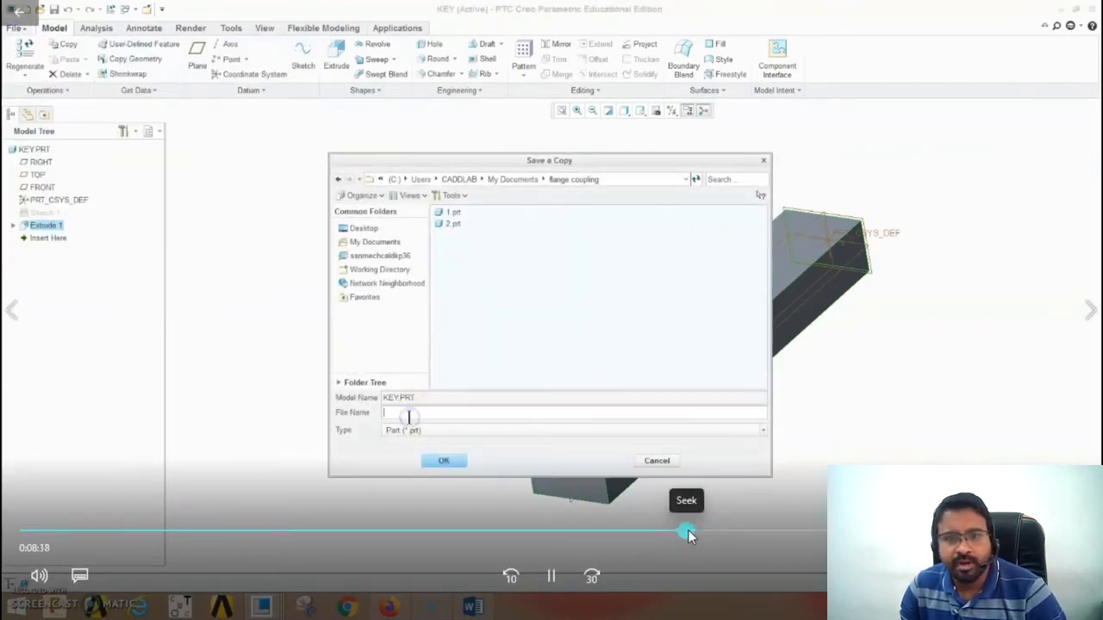
{"action": "left_click", "coordinate": [688, 529]}
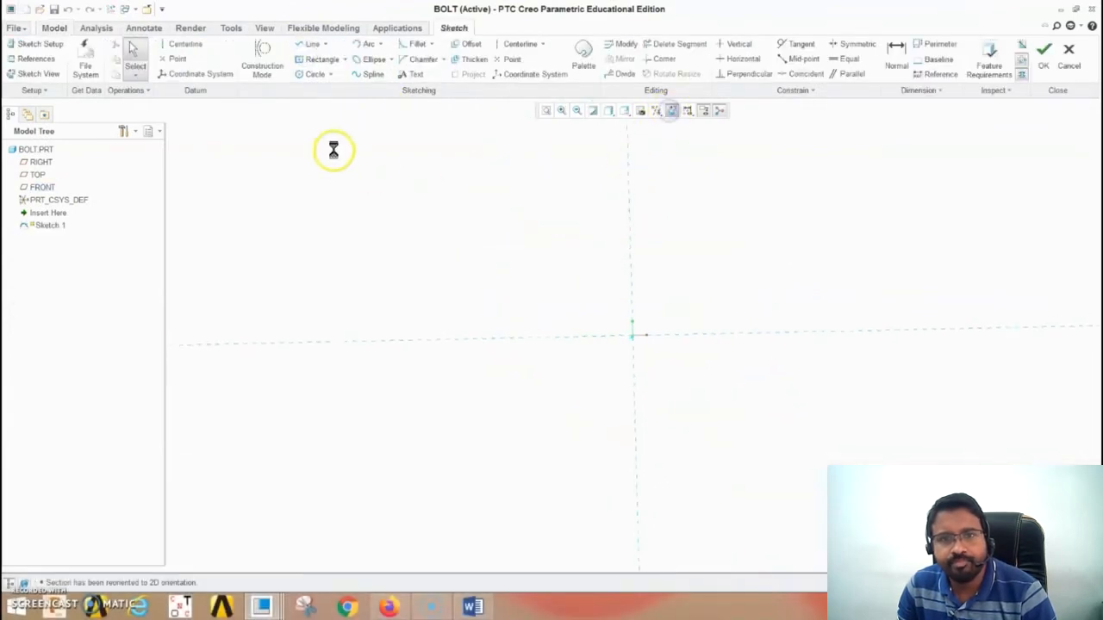
Bring up the polygon shapes of the Sketcher Palette for the bolt head sketch
{"action": "left_click", "coordinate": [310, 75]}
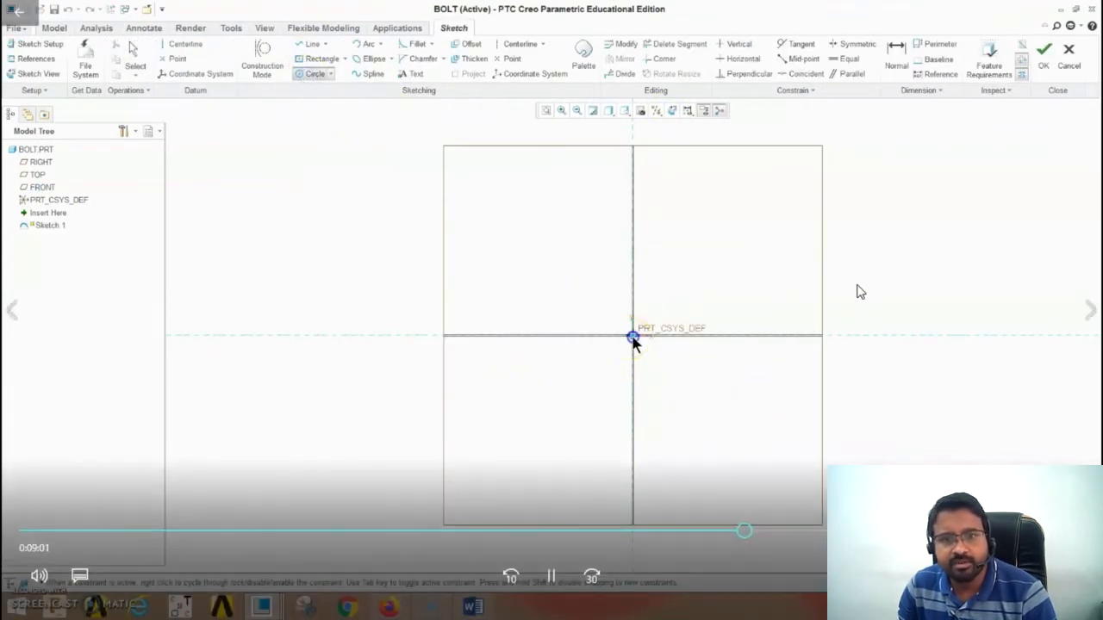
{"action": "left_click", "coordinate": [632, 335]}
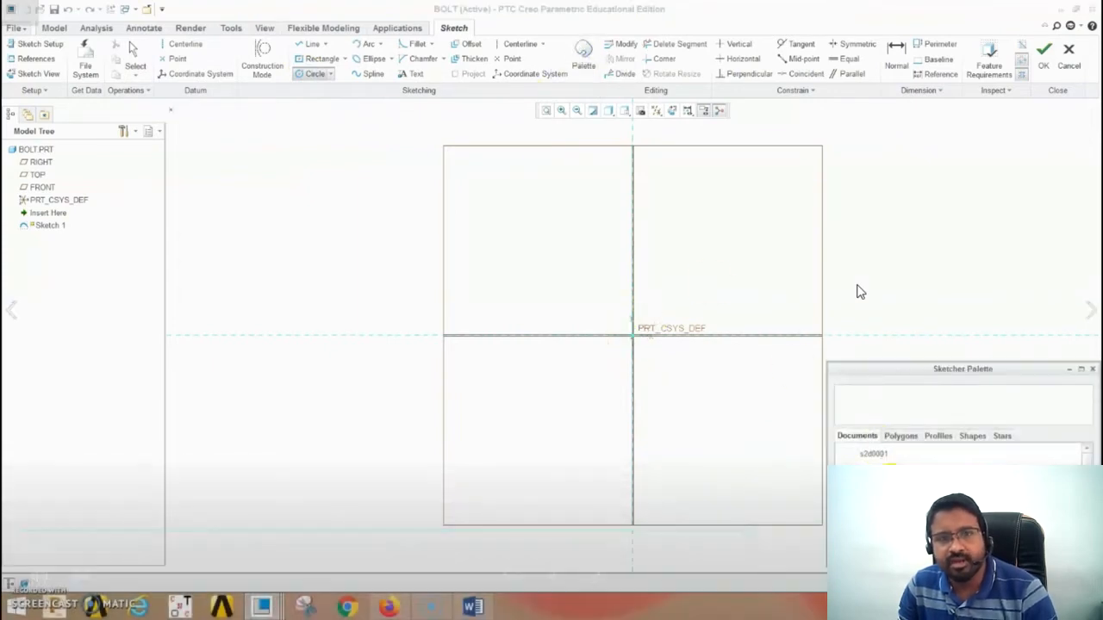
{"action": "left_click", "coordinate": [902, 437]}
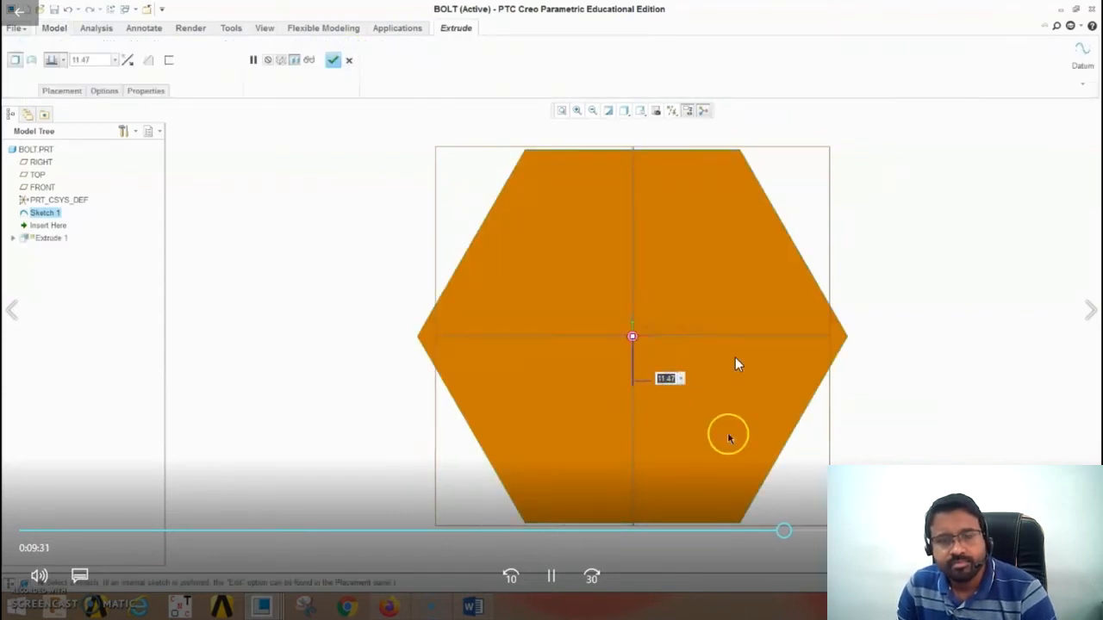
Extrude the bolt head's hexagonal sketch 10 mm
{"action": "left_click", "coordinate": [334, 59]}
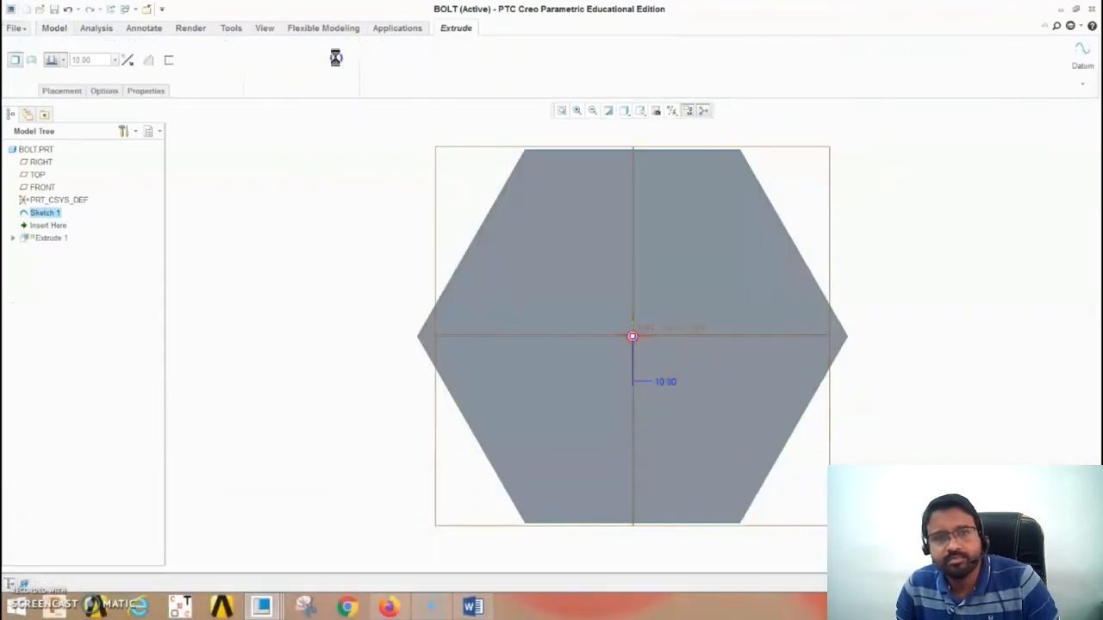
{"action": "scroll", "coordinate": [600, 384], "scroll_direction": "up", "scroll_amount": 3}
{"action": "middle_click_drag", "start_coordinate": [600, 383], "coordinate": [633, 404]}
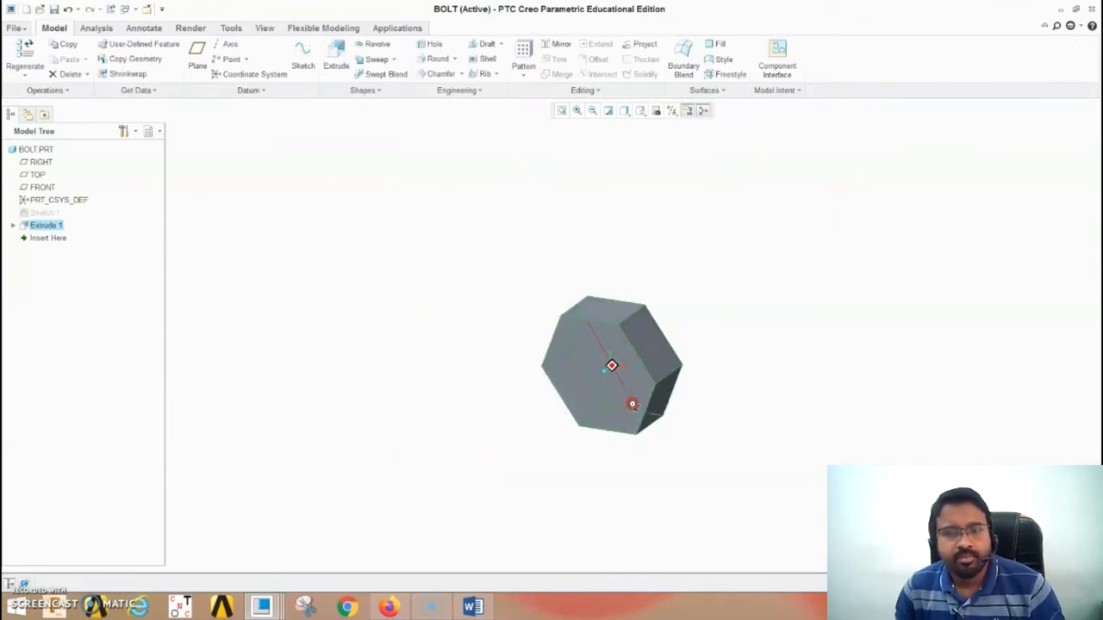
Start a sketch on the bolt head's flat hexagonal face and activate the Circle tool
{"action": "left_click", "coordinate": [626, 387]}
{"action": "left_click", "coordinate": [305, 56]}
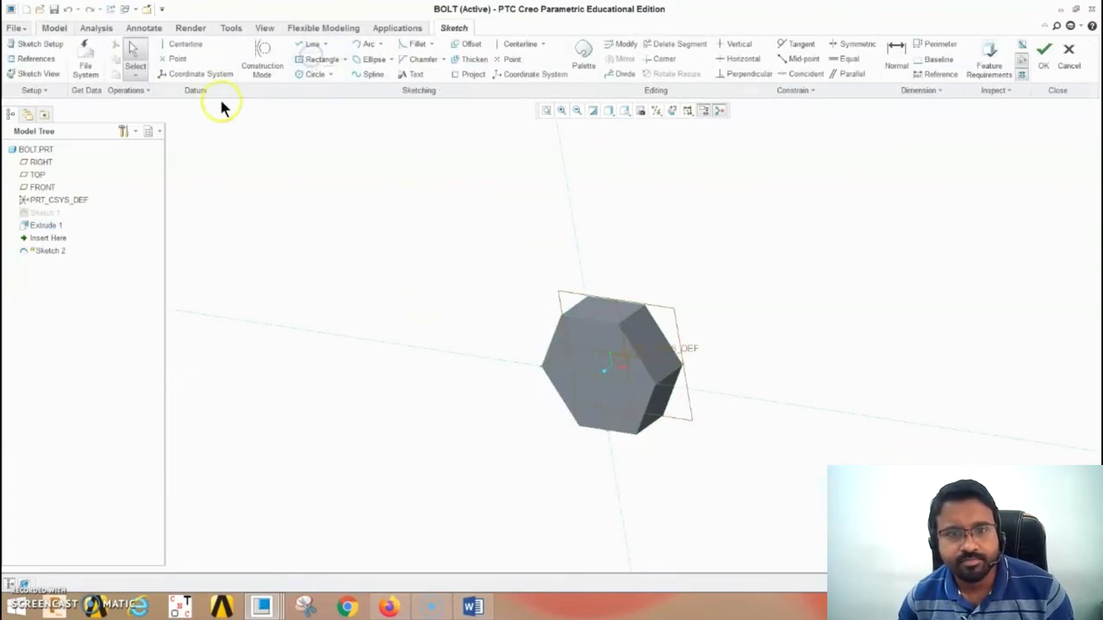
{"action": "left_click", "coordinate": [312, 74]}
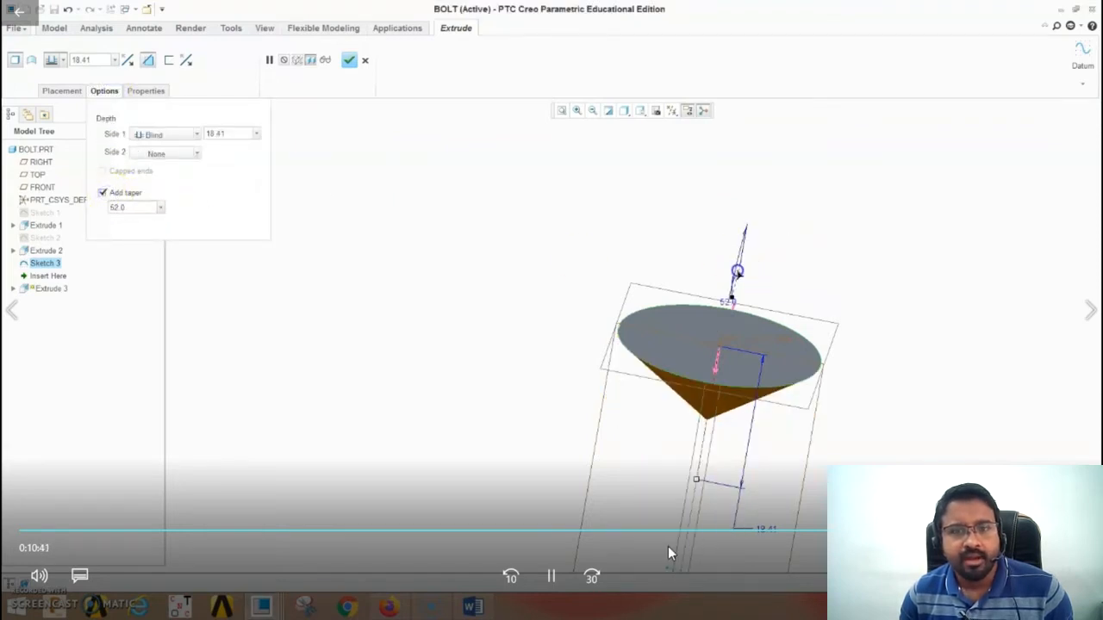
{"action": "left_click", "coordinate": [564, 574]}
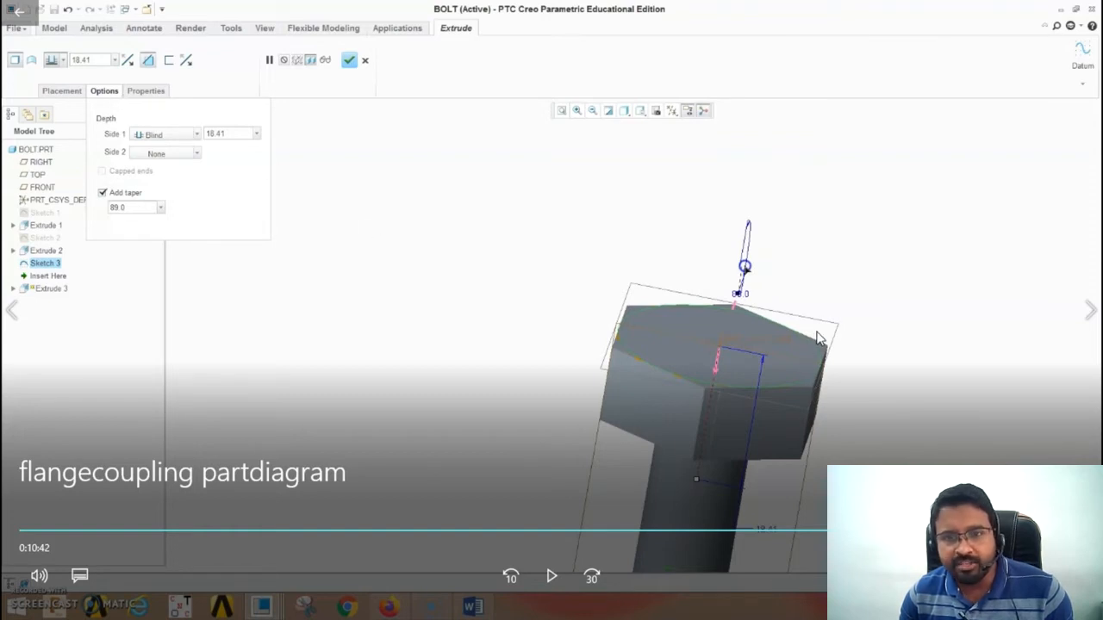
{"action": "left_click", "coordinate": [560, 575]}
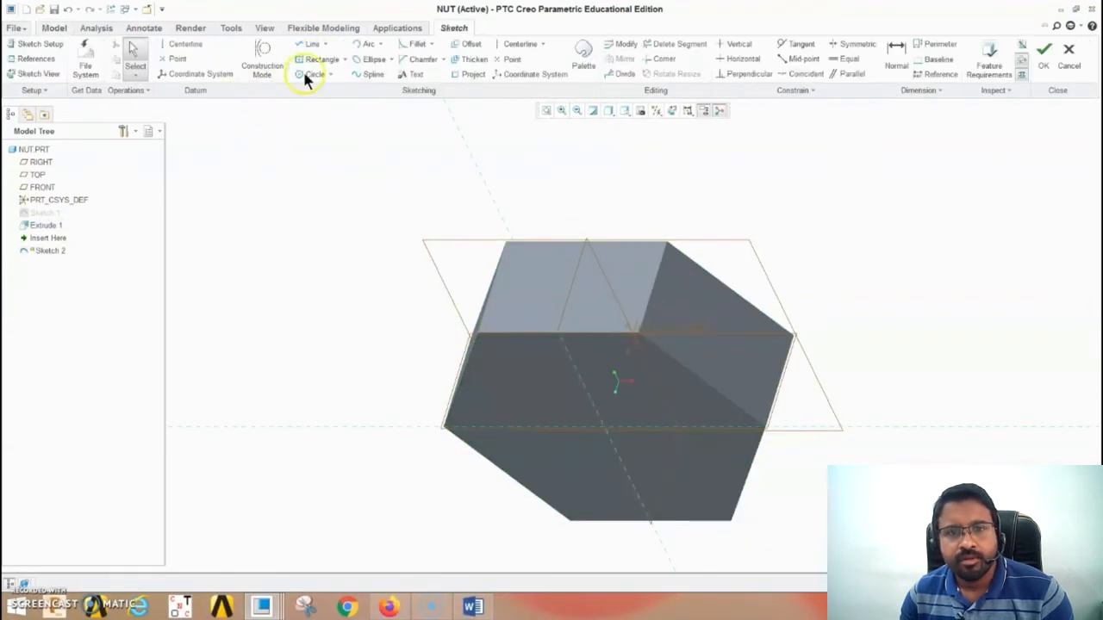
Sketch a circle centred on the nut's hexagonal face, set its diameter, and finish the sketch
{"action": "left_click", "coordinate": [305, 78]}
{"action": "left_click", "coordinate": [603, 426]}
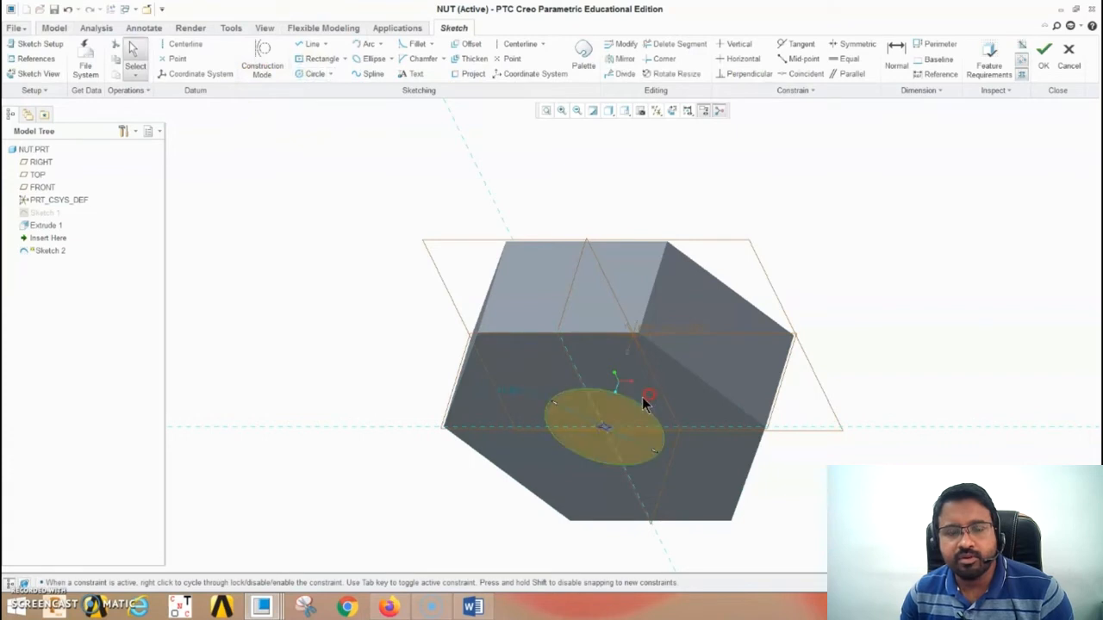
{"action": "double_click", "coordinate": [520, 389]}
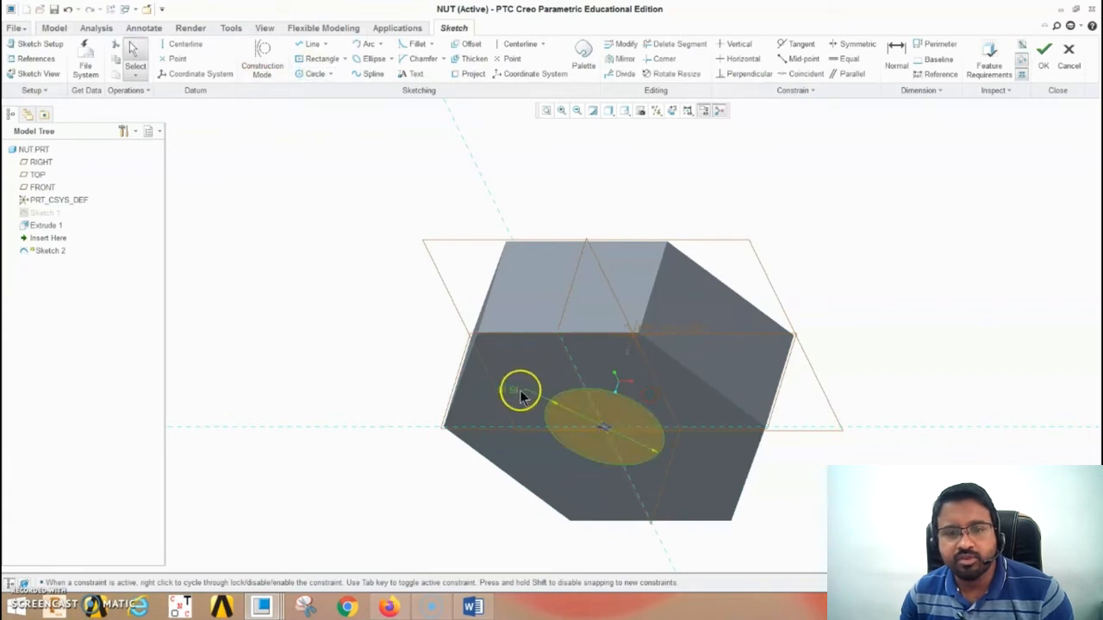
{"action": "left_click", "coordinate": [584, 375]}
{"action": "left_click", "coordinate": [1041, 57]}
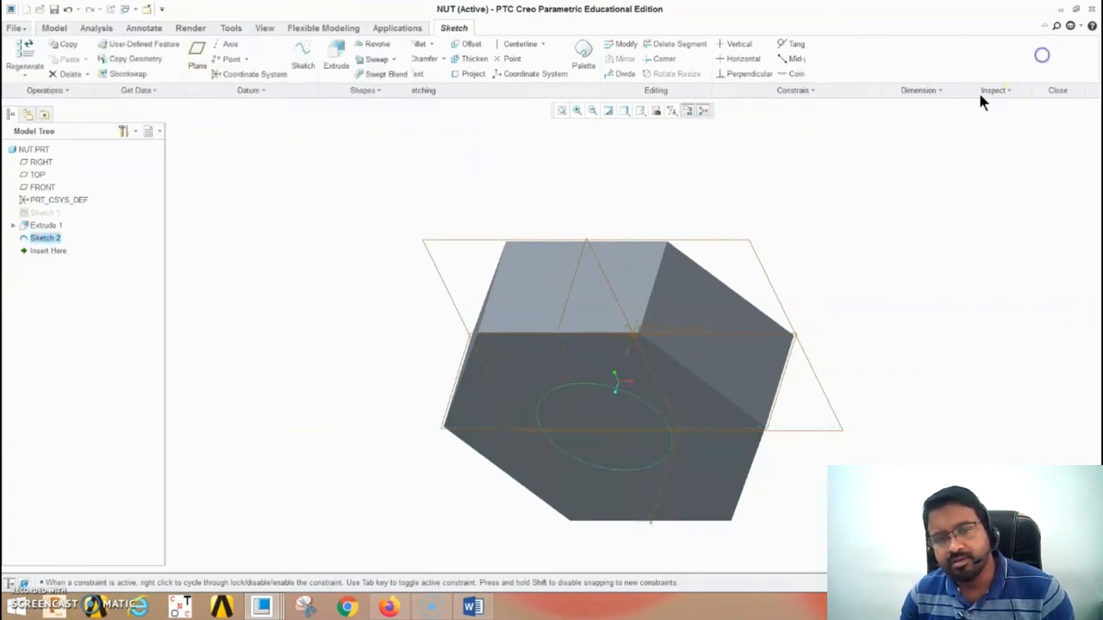
Extrude the circle as a material-removing cut into the nut, about 19.5 mm deep, to form the bolt hole
{"action": "left_click", "coordinate": [336, 50]}
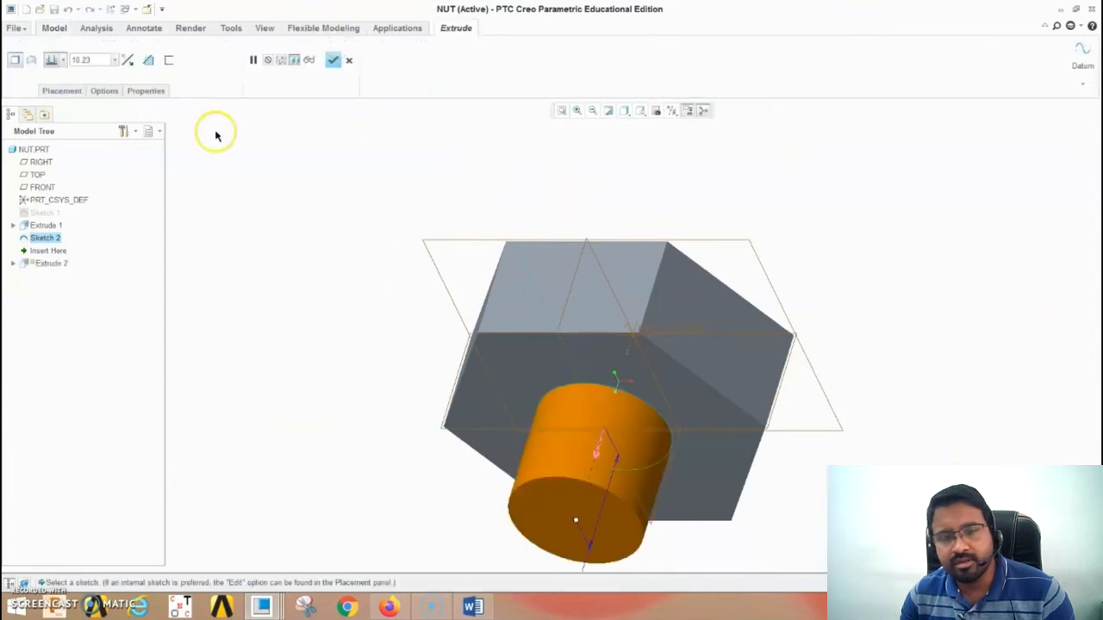
{"action": "left_click", "coordinate": [147, 62]}
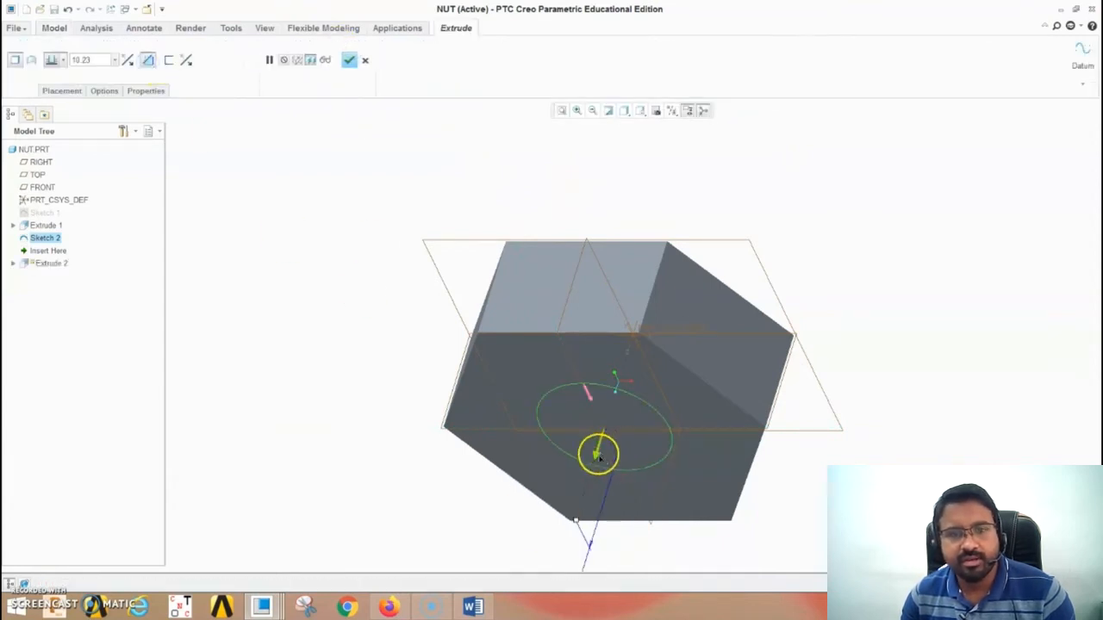
{"action": "left_click", "coordinate": [607, 413]}
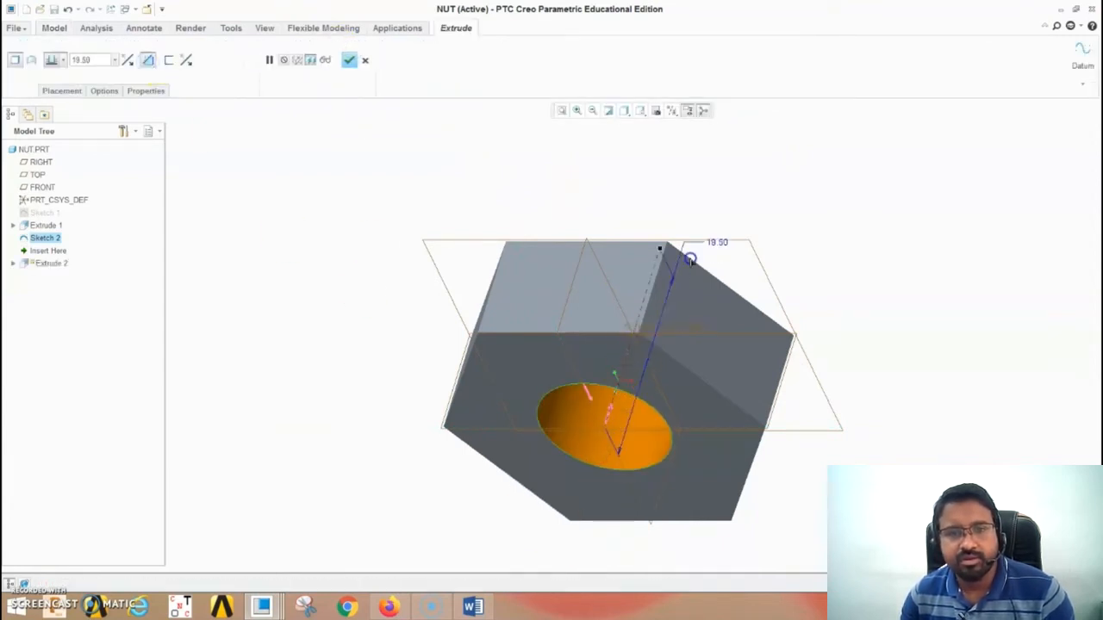
{"action": "left_click", "coordinate": [351, 64]}
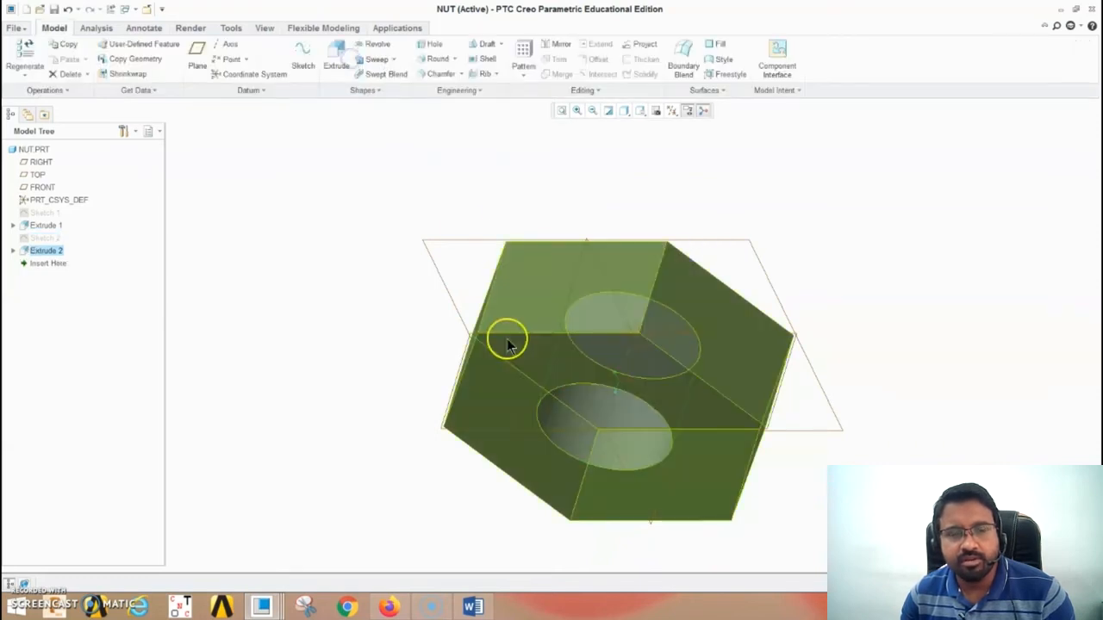
Sketch a circle concentric with the hole on the nut's face, make it tangent to a hexagon edge, and start extruding it
{"action": "left_click", "coordinate": [500, 398]}
{"action": "left_click", "coordinate": [306, 60]}
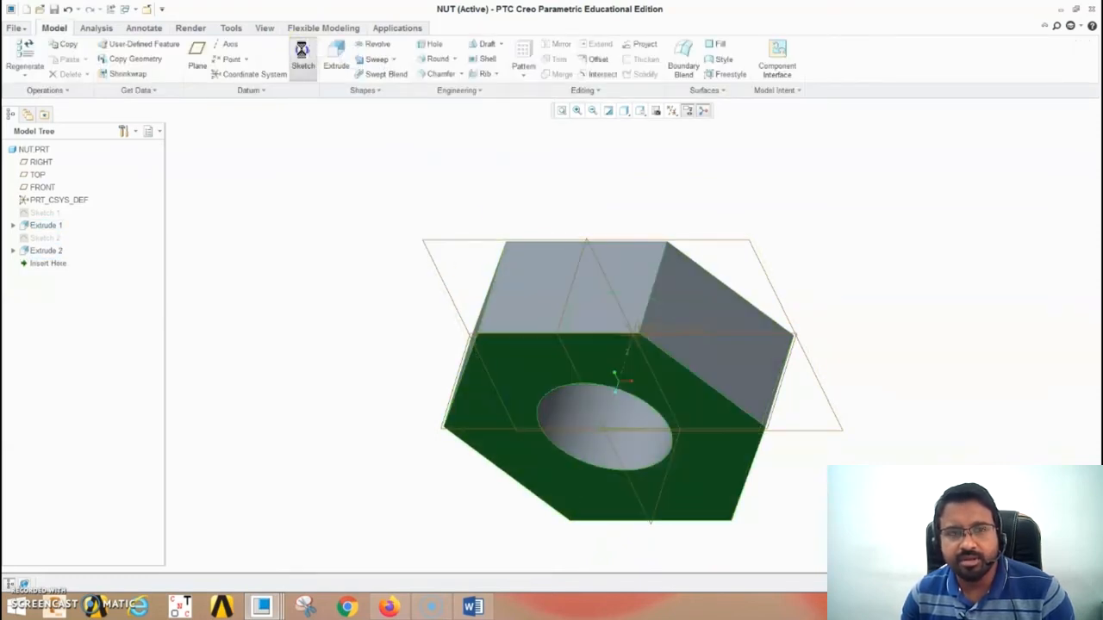
{"action": "left_click", "coordinate": [603, 427]}
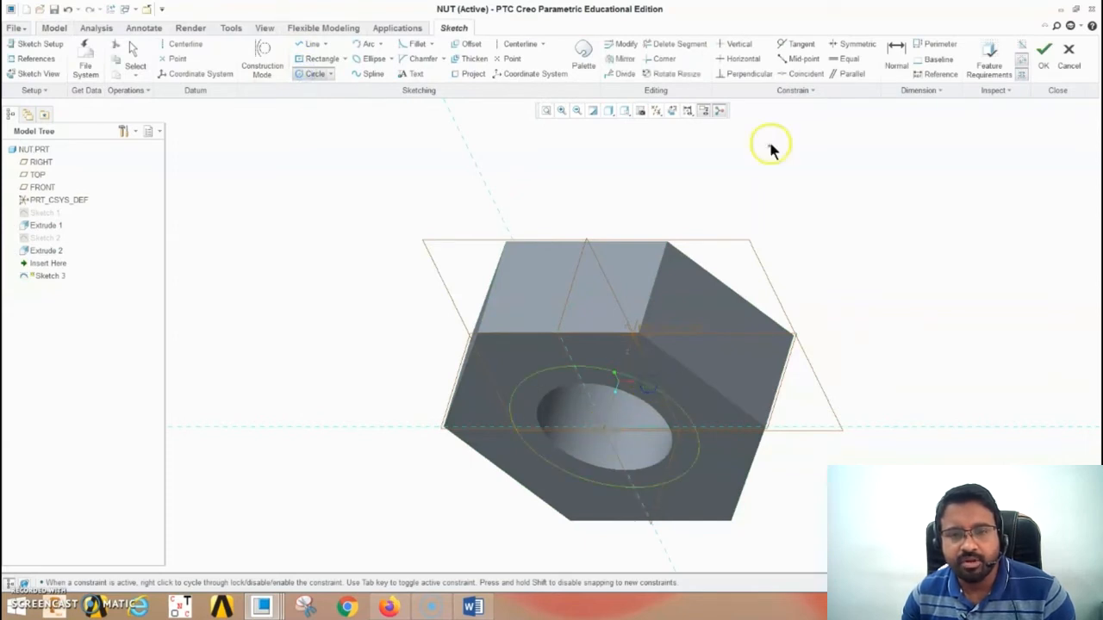
{"action": "left_click", "coordinate": [800, 45]}
{"action": "left_click", "coordinate": [677, 406]}
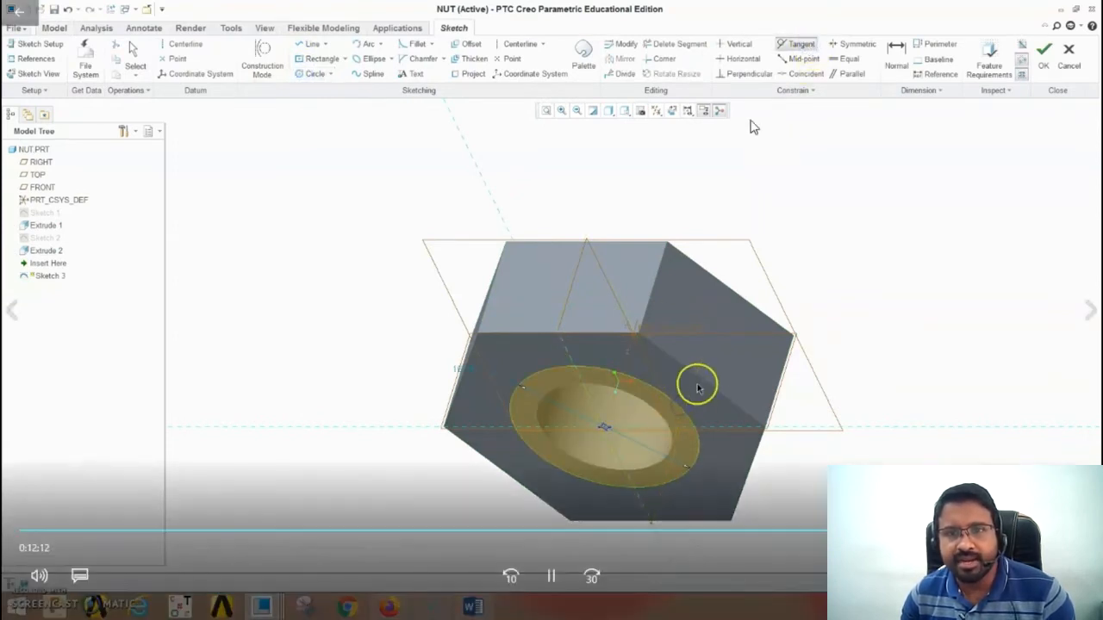
{"action": "left_click", "coordinate": [699, 384]}
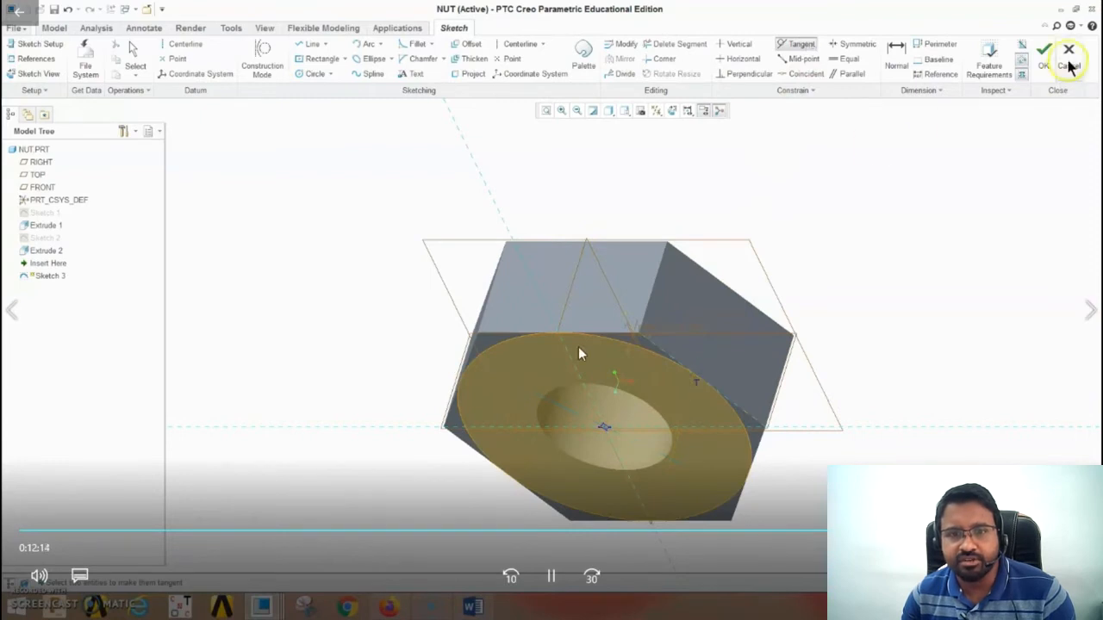
{"action": "left_click", "coordinate": [1043, 52]}
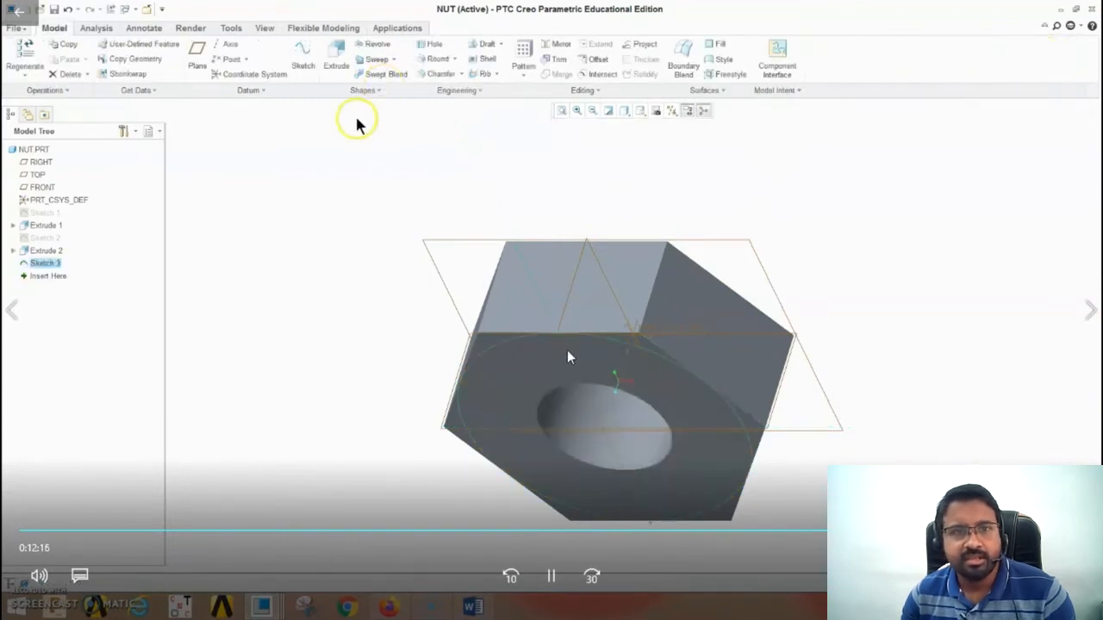
{"action": "left_click", "coordinate": [336, 62]}
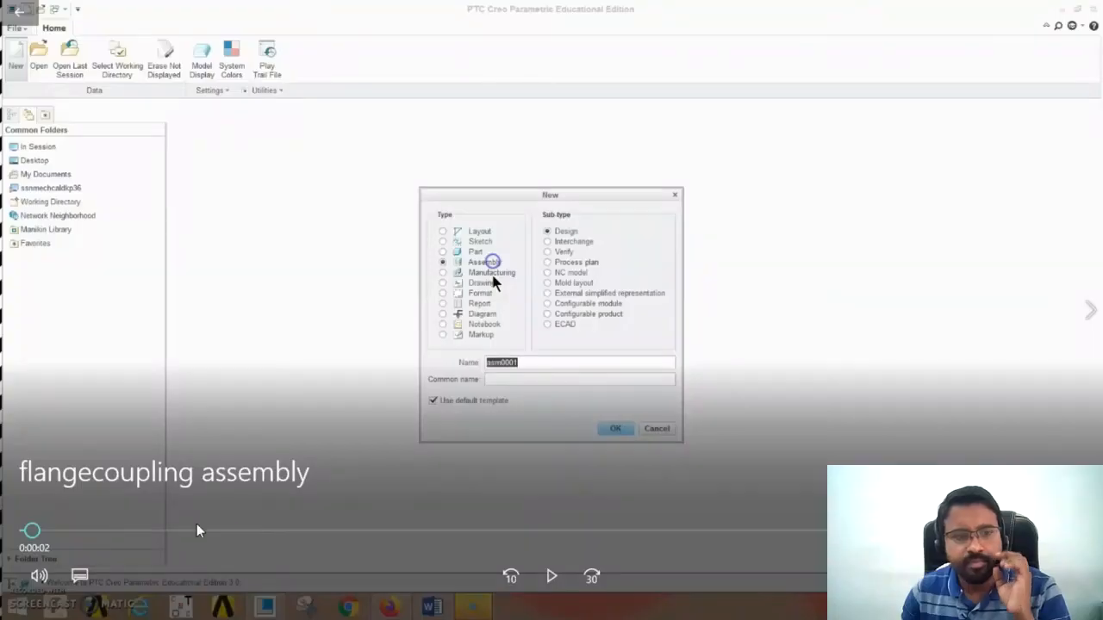
{"action": "left_click", "coordinate": [559, 585]}
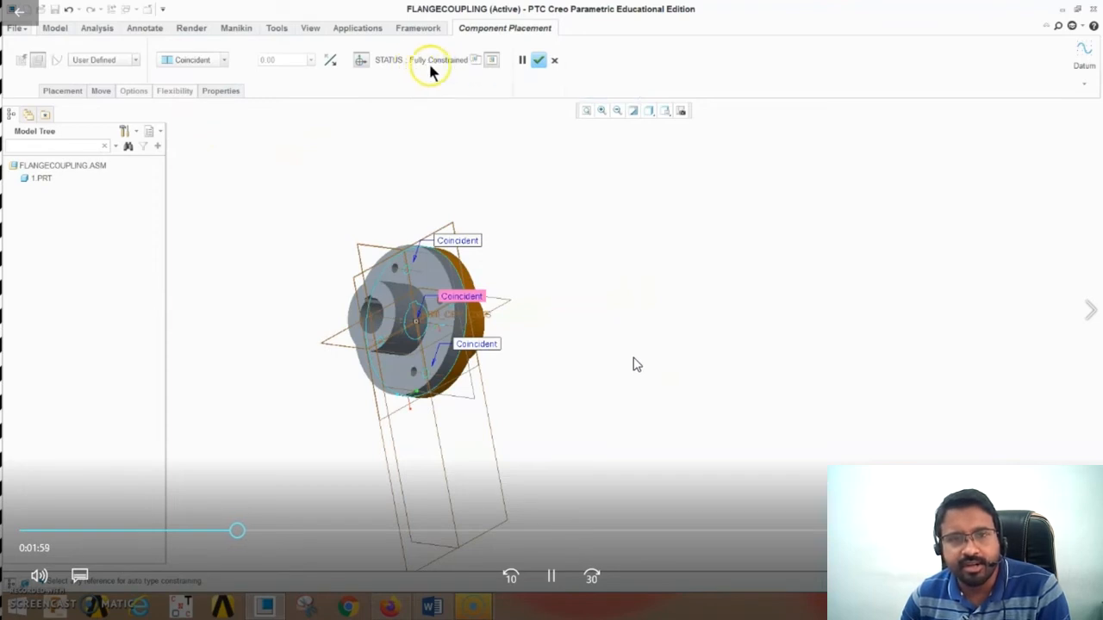
Accept the second flange's placement with its three coincident constraints in the flange coupling assembly
{"action": "left_click", "coordinate": [538, 64]}
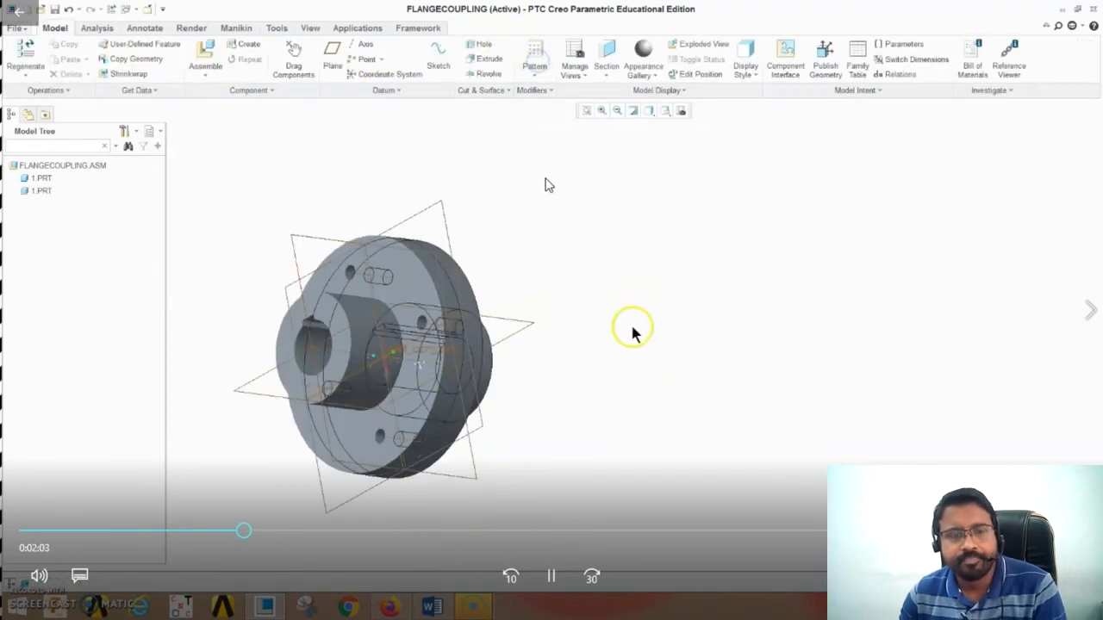
{"action": "middle_click_drag", "start_coordinate": [630, 330], "coordinate": [650, 368]}
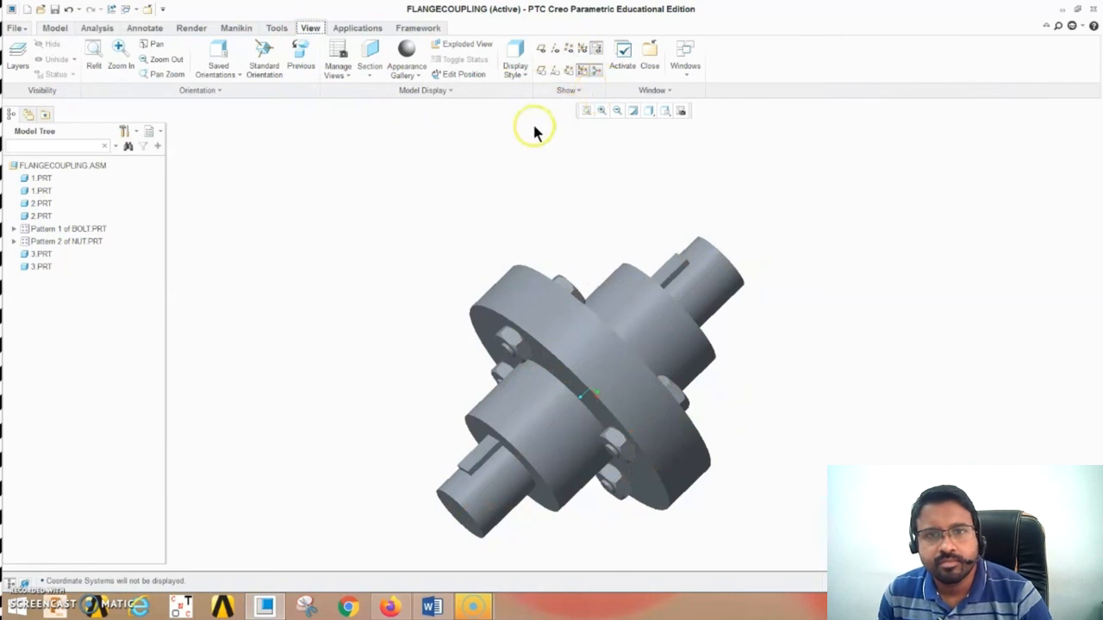
Turn off the display of coordinate system name tags in the assembly
{"action": "left_click", "coordinate": [582, 70]}
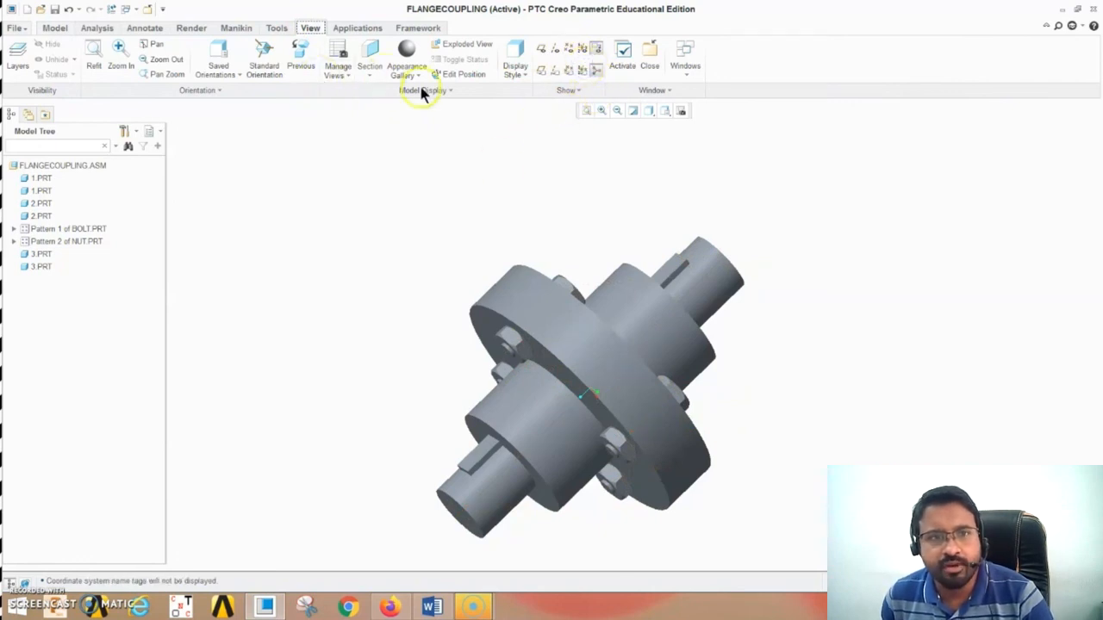
Apply the white appearance to the flange that is still grey, opposite the yellow one
{"action": "mouse_move", "coordinate": [909, 363]}
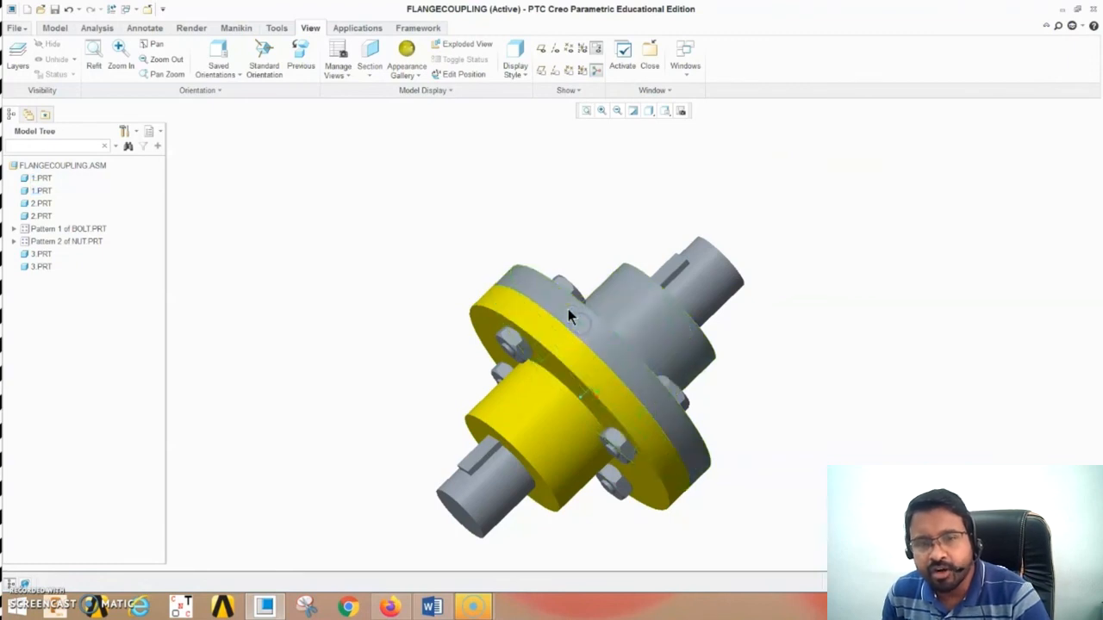
{"action": "left_click", "coordinate": [424, 75]}
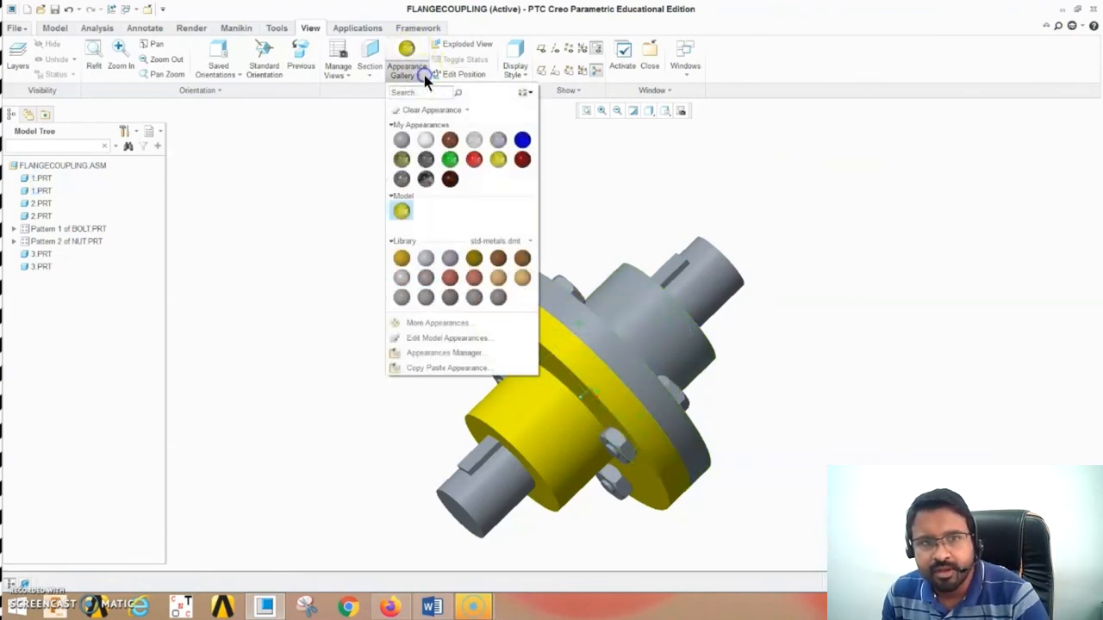
{"action": "left_click", "coordinate": [424, 144]}
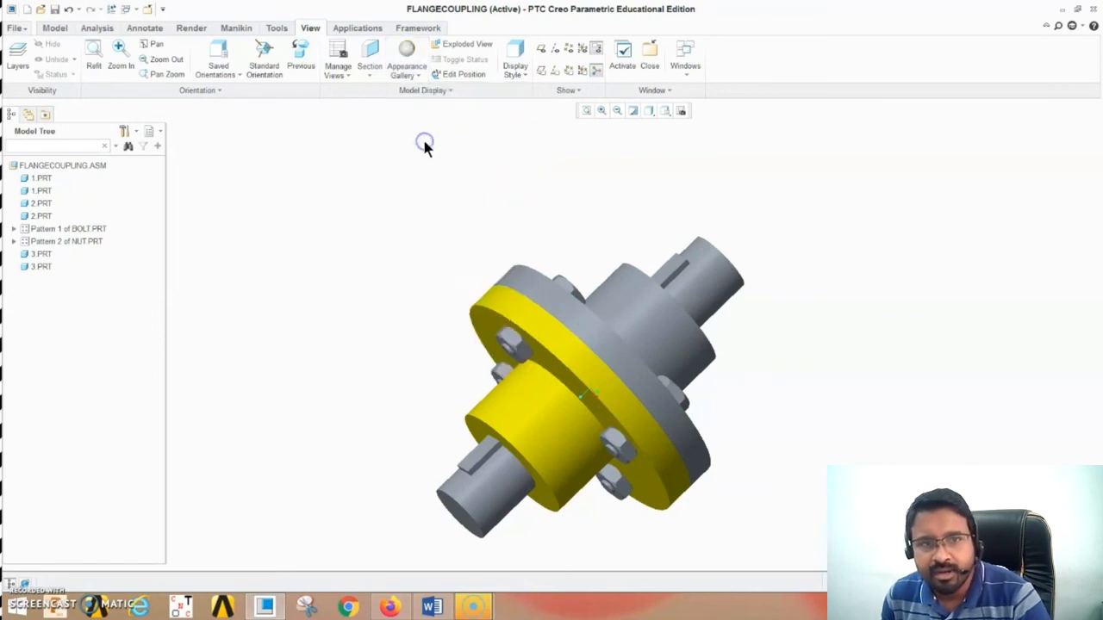
{"action": "left_click", "coordinate": [532, 276]}
{"action": "left_click", "coordinate": [411, 49]}
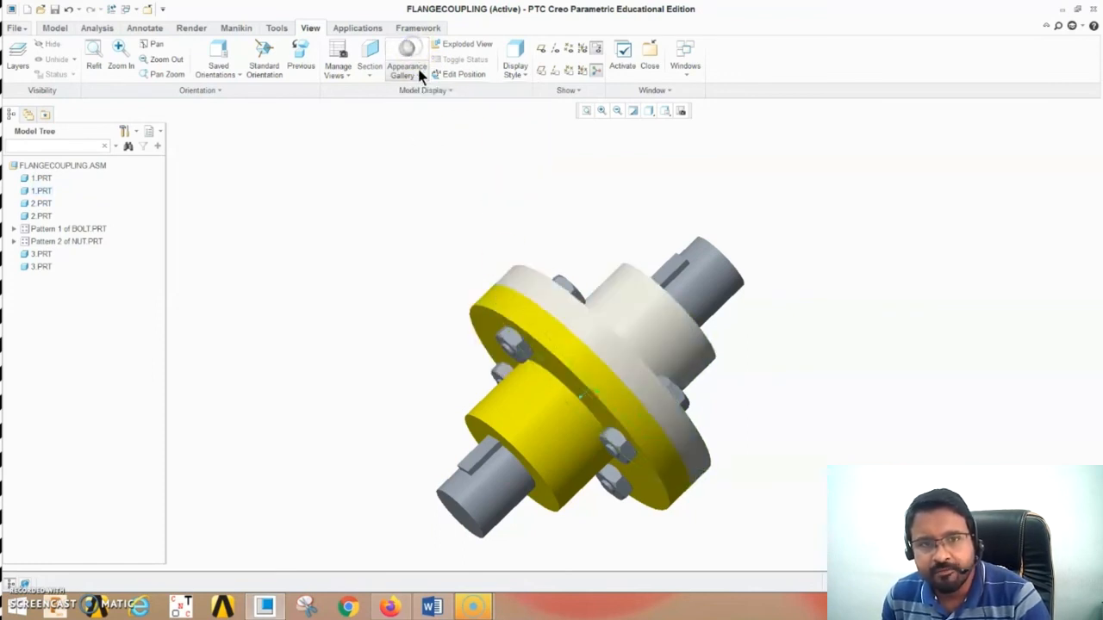
Apply the dark golden-brown appearance from the std-metals.dmt library to both shafts
{"action": "left_click", "coordinate": [718, 292]}
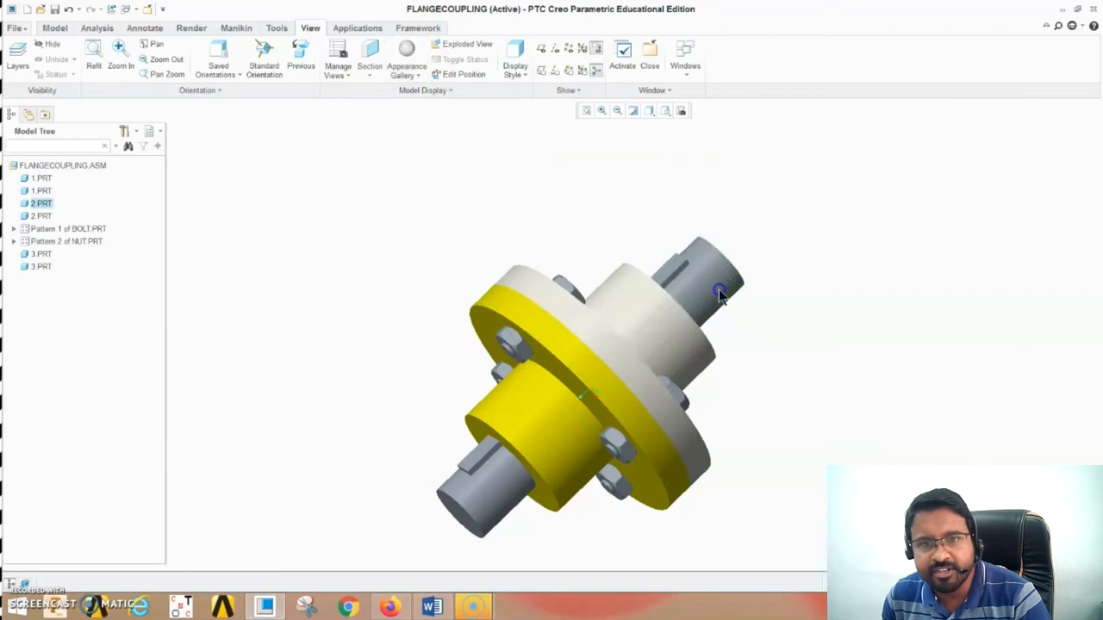
{"action": "left_click", "coordinate": [419, 77]}
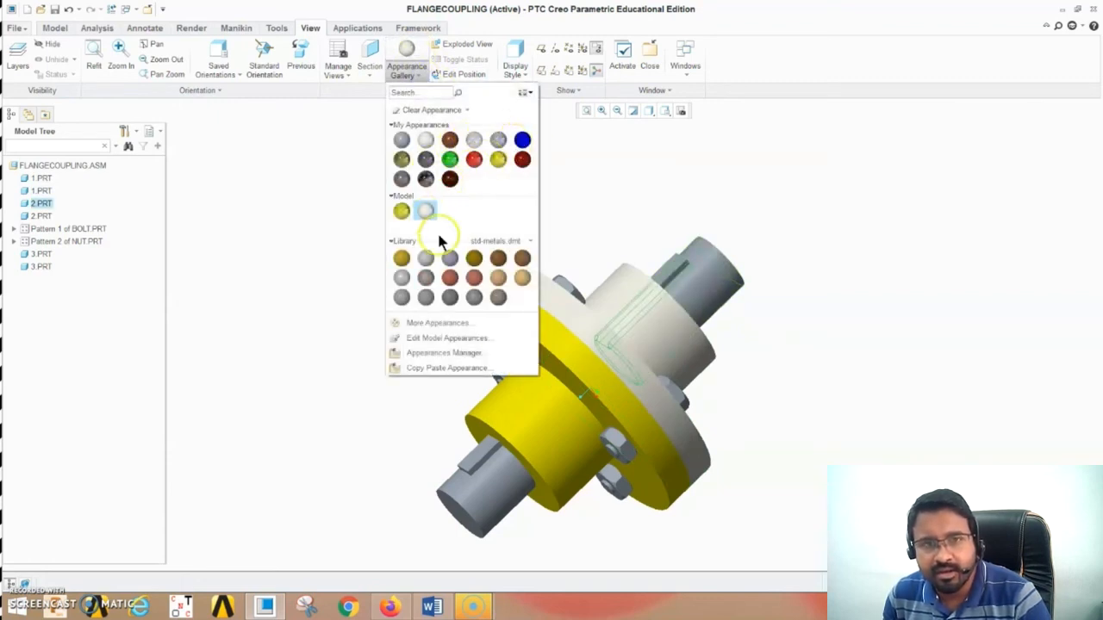
{"action": "left_click", "coordinate": [473, 260]}
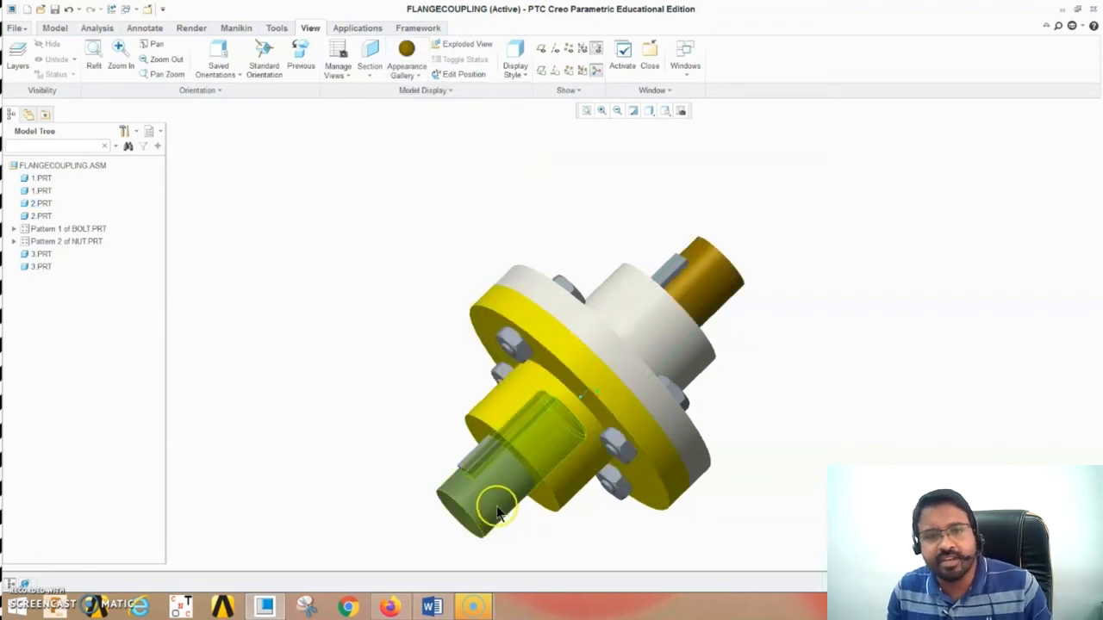
{"action": "left_click", "coordinate": [406, 50]}
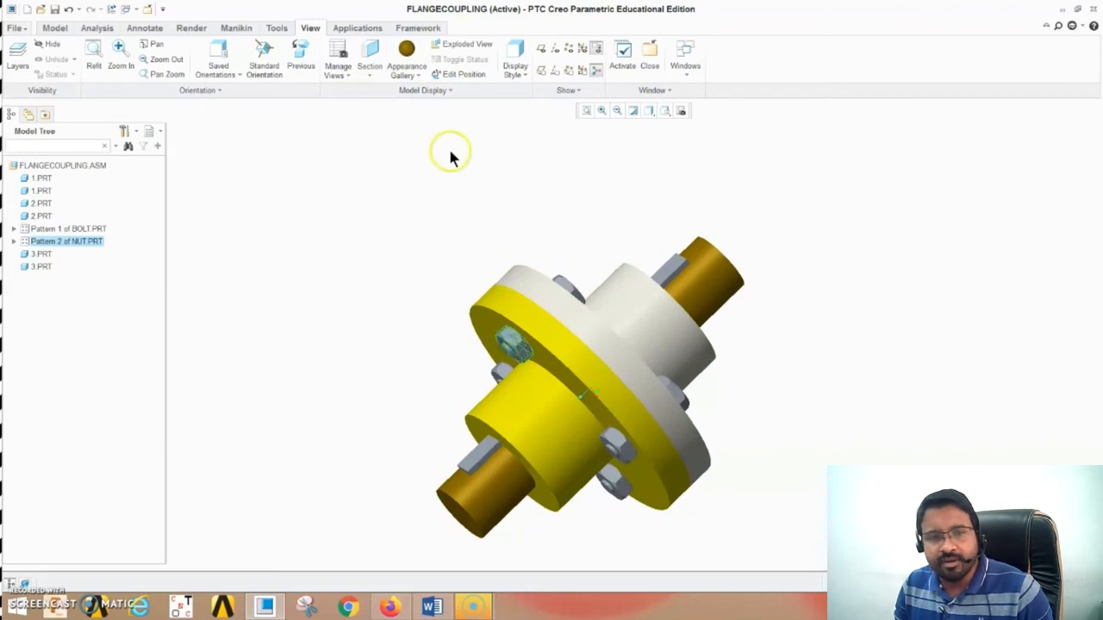
Apply the dark red appearance to each of the four nuts on the yellow flange
{"action": "left_click", "coordinate": [421, 74]}
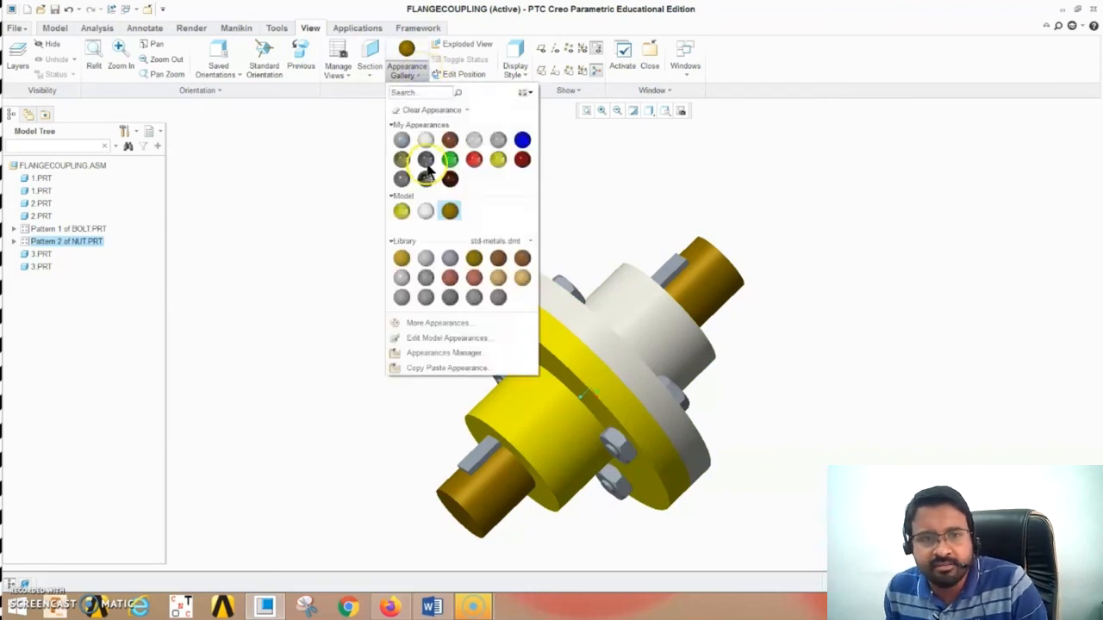
{"action": "left_click", "coordinate": [519, 165]}
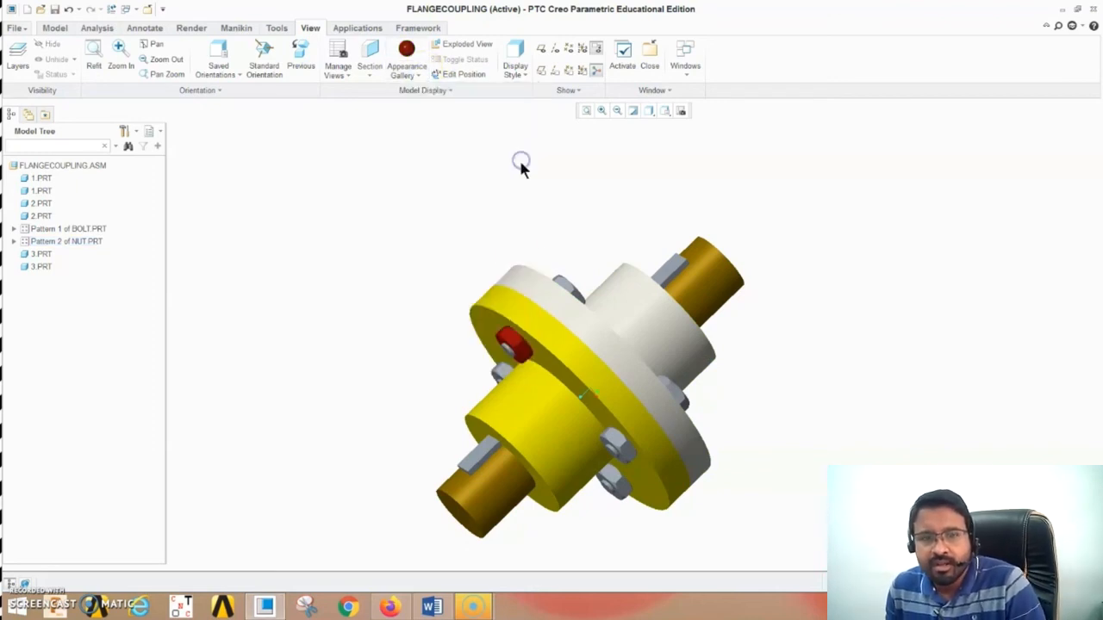
{"action": "left_click", "coordinate": [624, 442]}
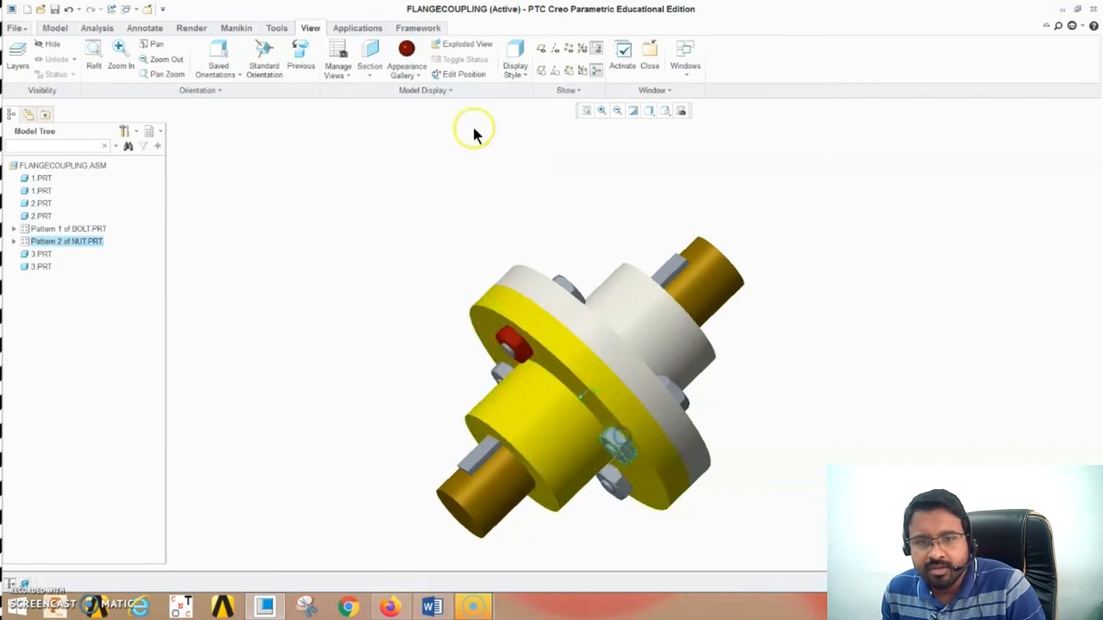
{"action": "left_click", "coordinate": [413, 50]}
{"action": "left_click", "coordinate": [612, 484]}
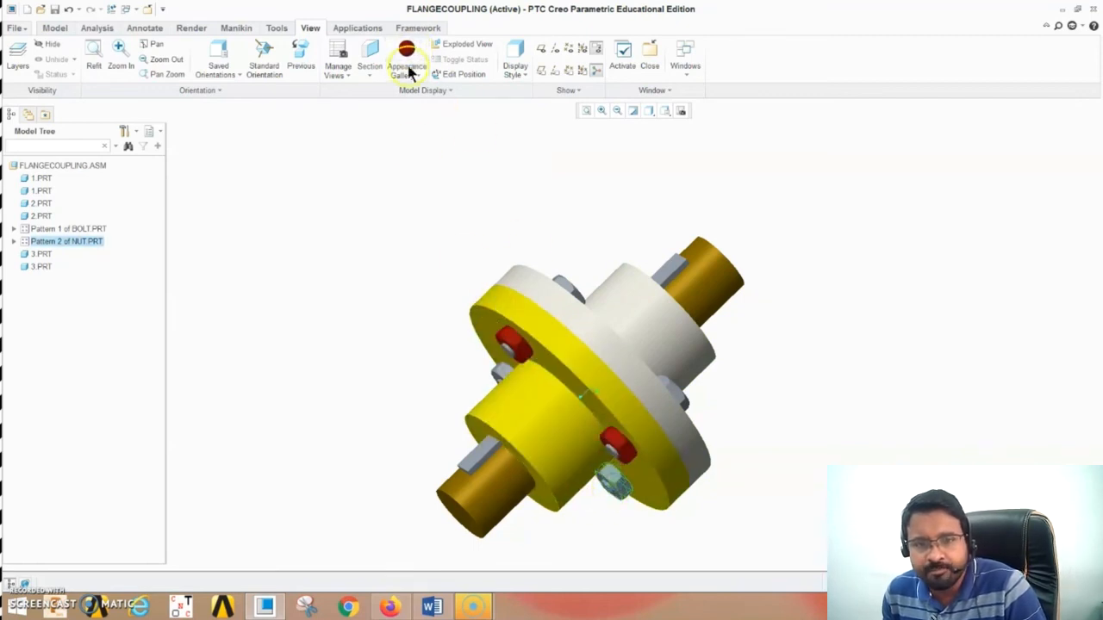
{"action": "left_click", "coordinate": [408, 54]}
{"action": "left_click", "coordinate": [502, 370]}
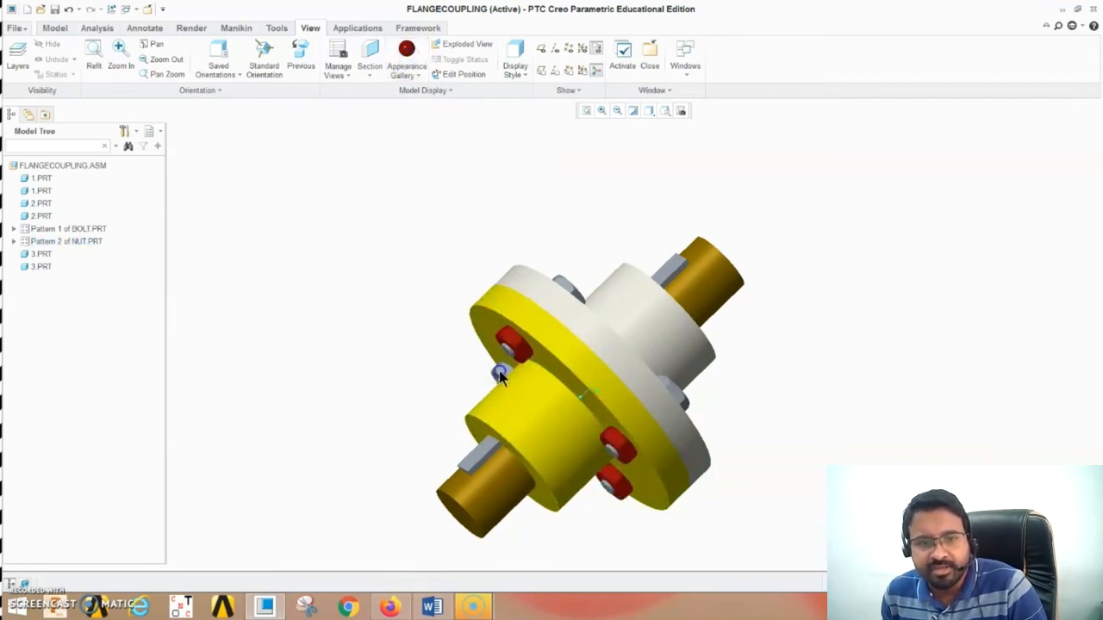
{"action": "left_click", "coordinate": [407, 50]}
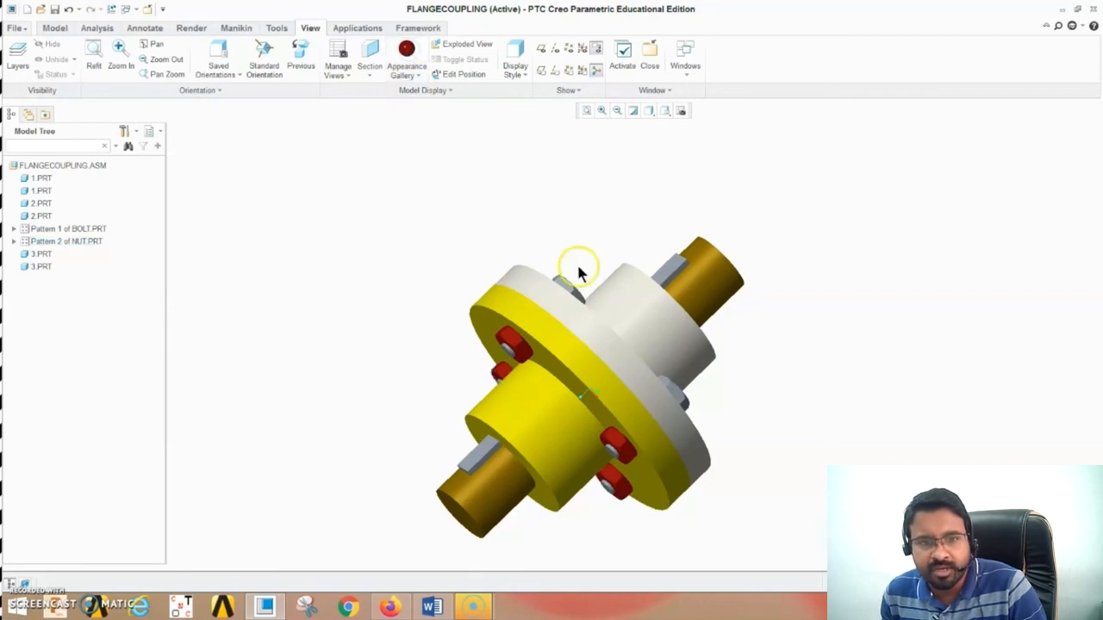
Apply the olive-yellow appearance from My Appearances to one bolt on the white flange
{"action": "middle_click_drag", "start_coordinate": [613, 241], "coordinate": [569, 353]}
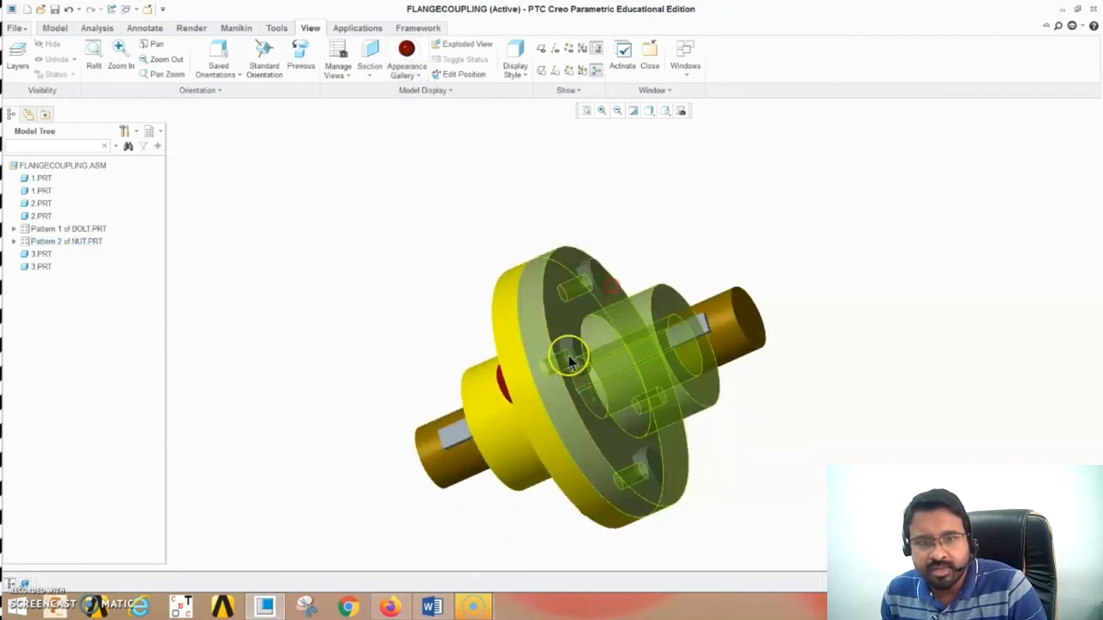
{"action": "left_click", "coordinate": [576, 361]}
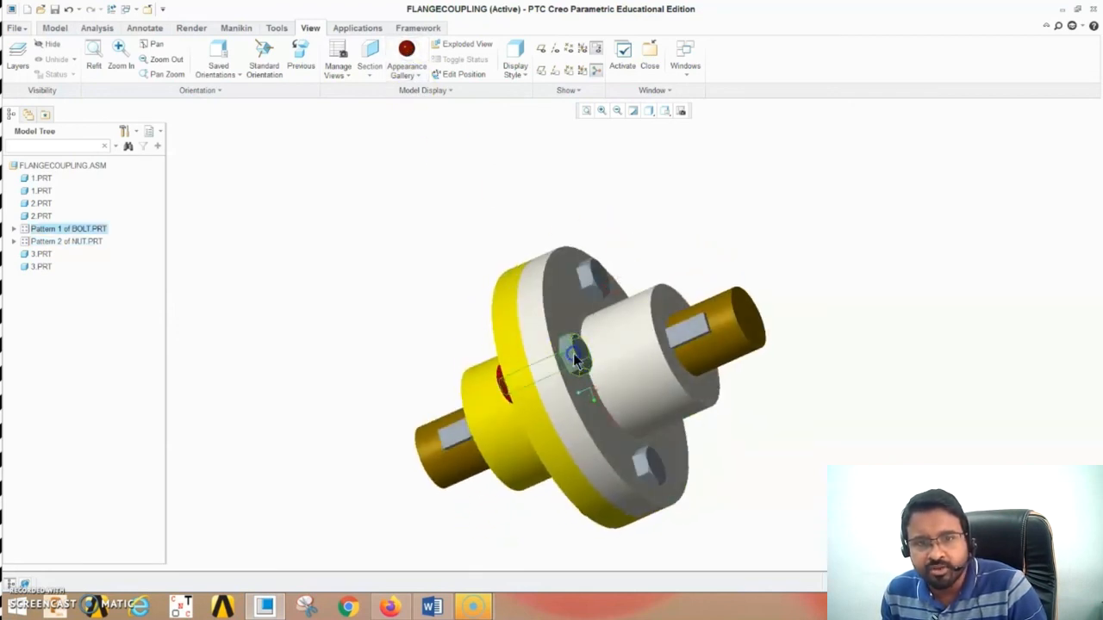
{"action": "left_click", "coordinate": [421, 76]}
{"action": "left_click", "coordinate": [401, 161]}
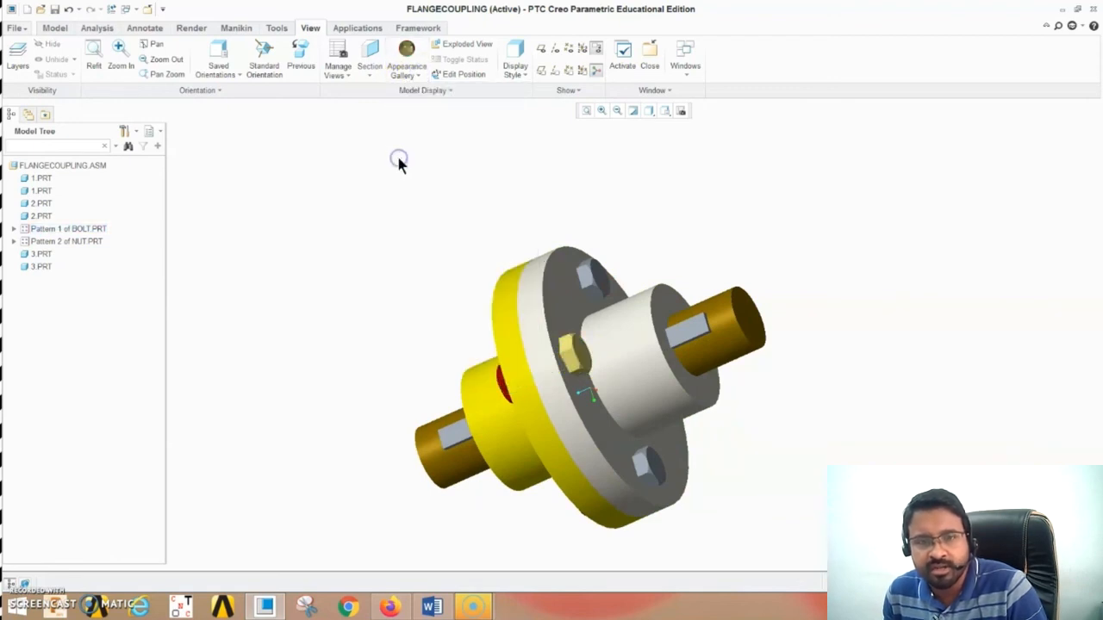
Apply the light tan appearance from the std-metals.dmt library to all four bolts on the white flange
{"action": "left_click", "coordinate": [422, 75]}
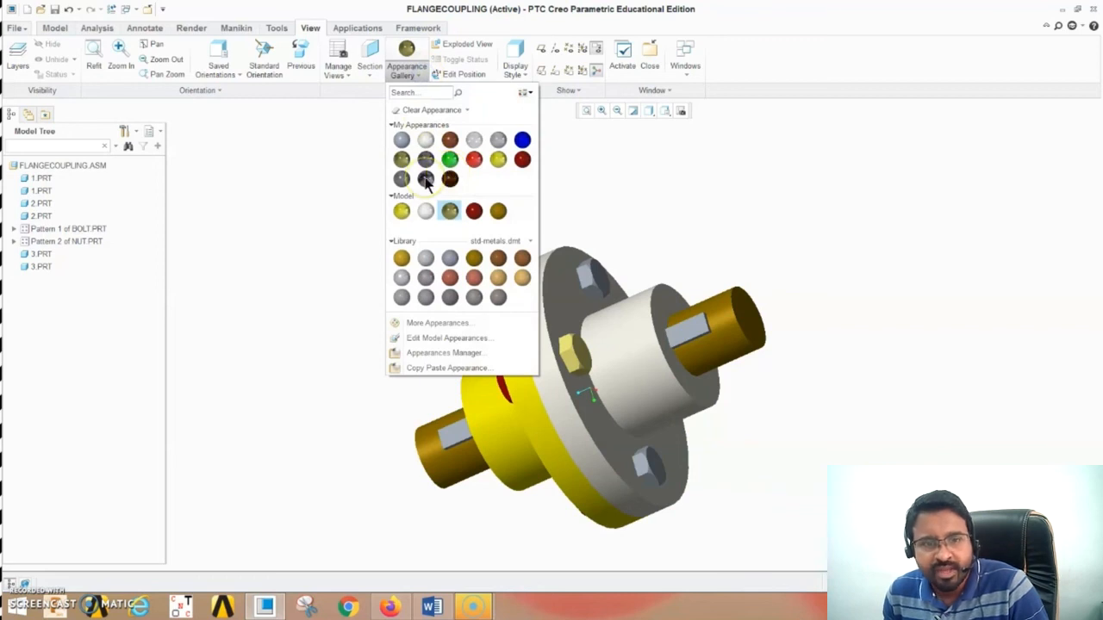
{"action": "left_click", "coordinate": [497, 277]}
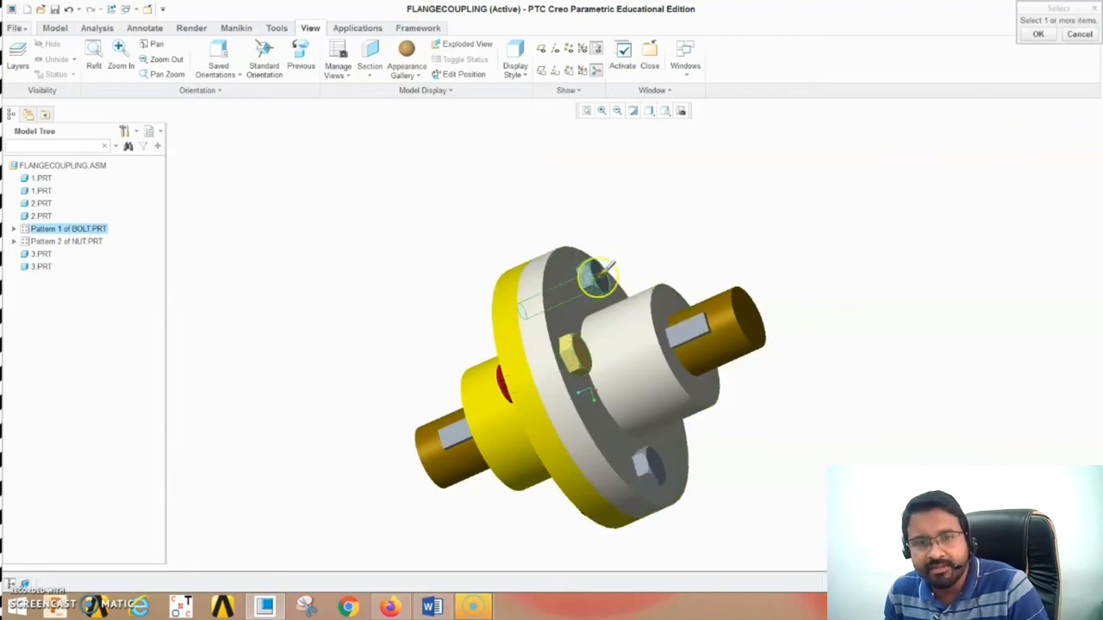
{"action": "left_click", "coordinate": [598, 274]}
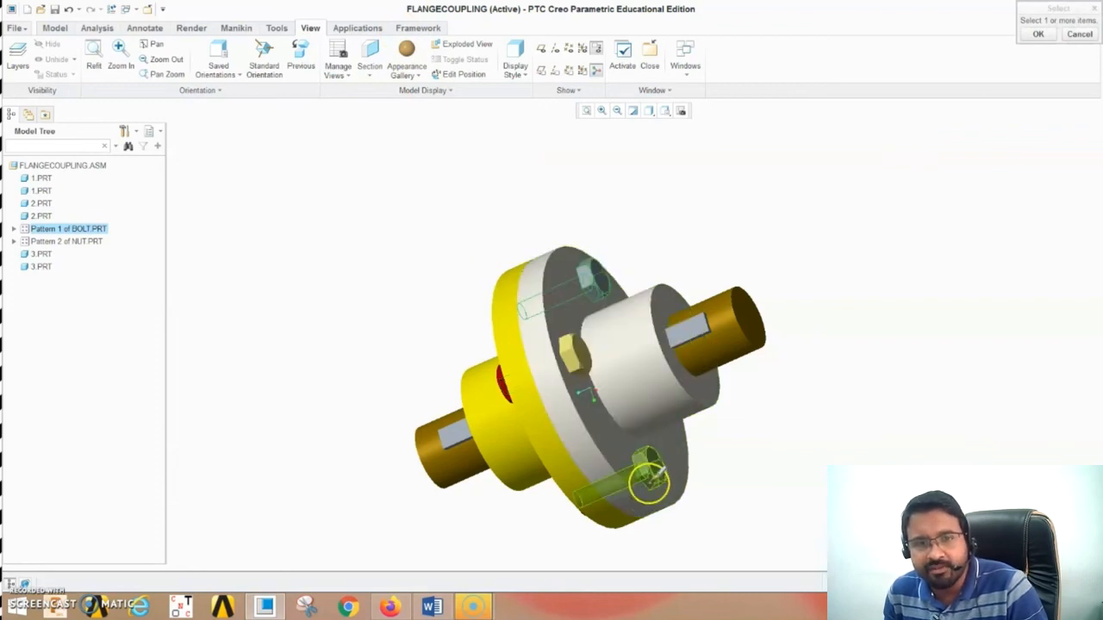
{"action": "left_click", "coordinate": [1043, 37]}
{"action": "left_click", "coordinate": [647, 469]}
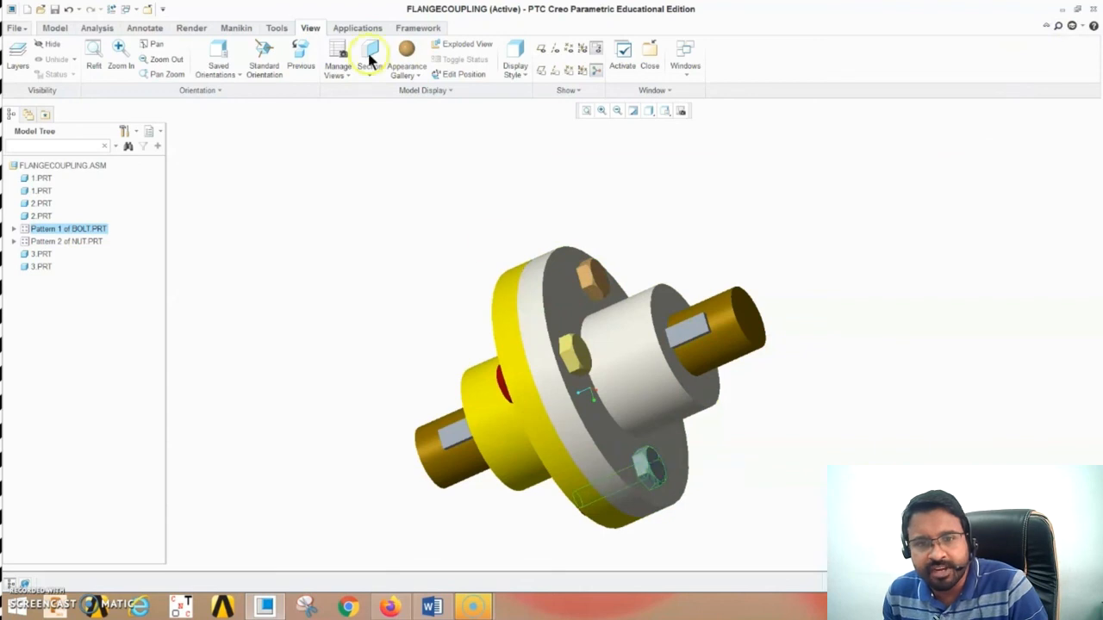
{"action": "left_click", "coordinate": [405, 49]}
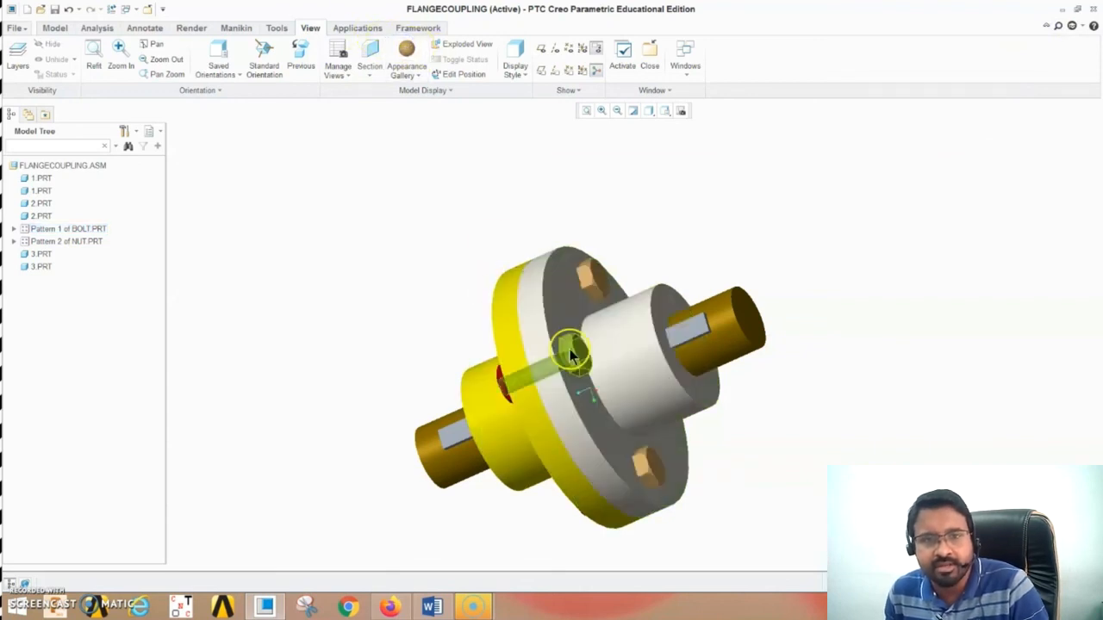
{"action": "left_click", "coordinate": [405, 50]}
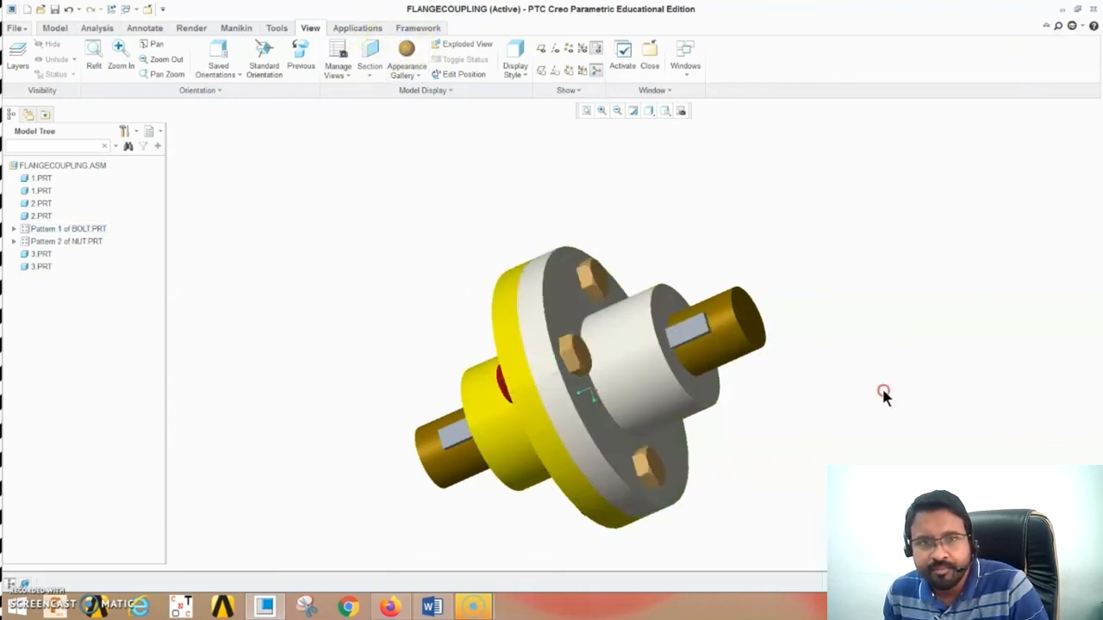
{"action": "middle_click_drag", "start_coordinate": [882, 391], "coordinate": [818, 417]}
{"action": "left_click", "coordinate": [704, 376]}
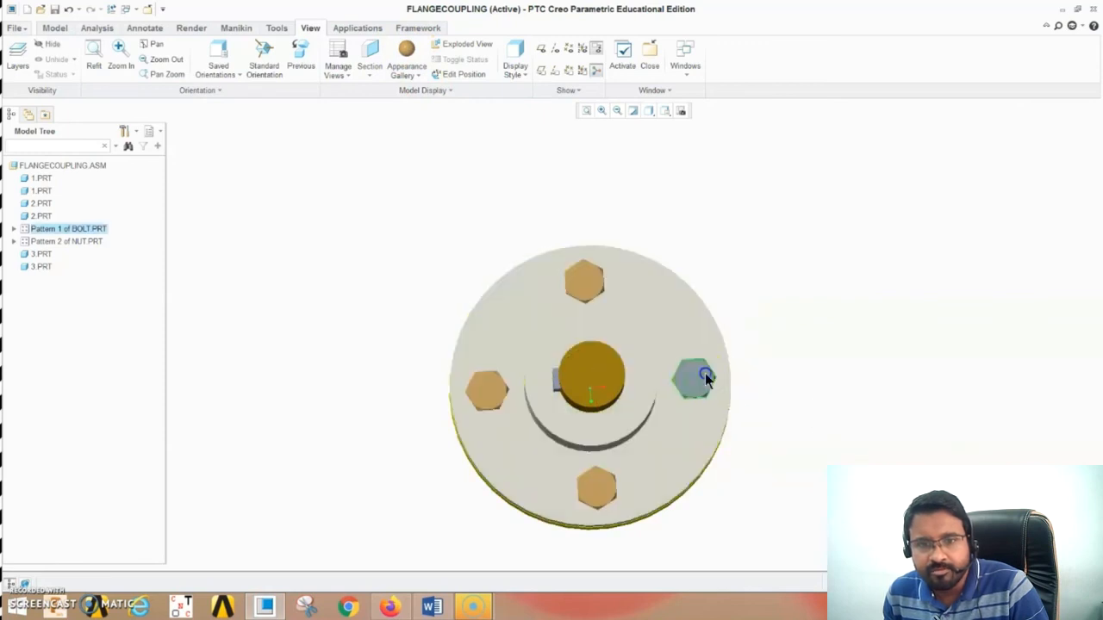
Apply the bright red appearance from My Appearances to the keys on both shafts
{"action": "mouse_move", "coordinate": [886, 382]}
{"action": "middle_mouse_down"}
{"action": "mouse_move", "coordinate": [818, 394]}
{"action": "mouse_move", "coordinate": [810, 431]}
{"action": "mouse_move", "coordinate": [840, 487]}
{"action": "mouse_move", "coordinate": [696, 509]}
{"action": "middle_mouse_up"}
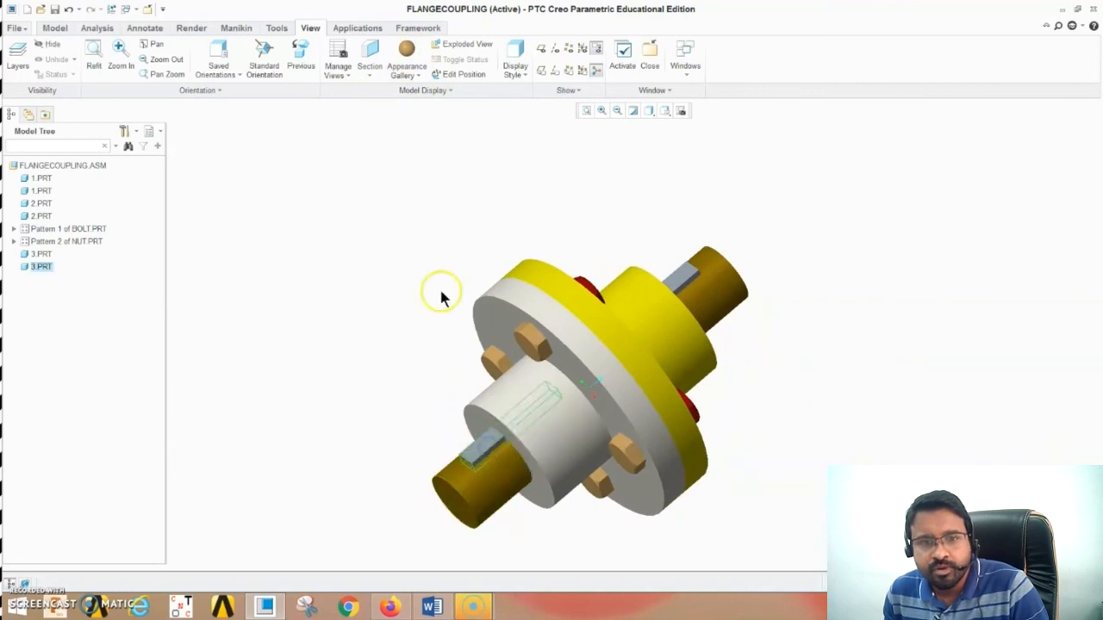
{"action": "left_click", "coordinate": [420, 77]}
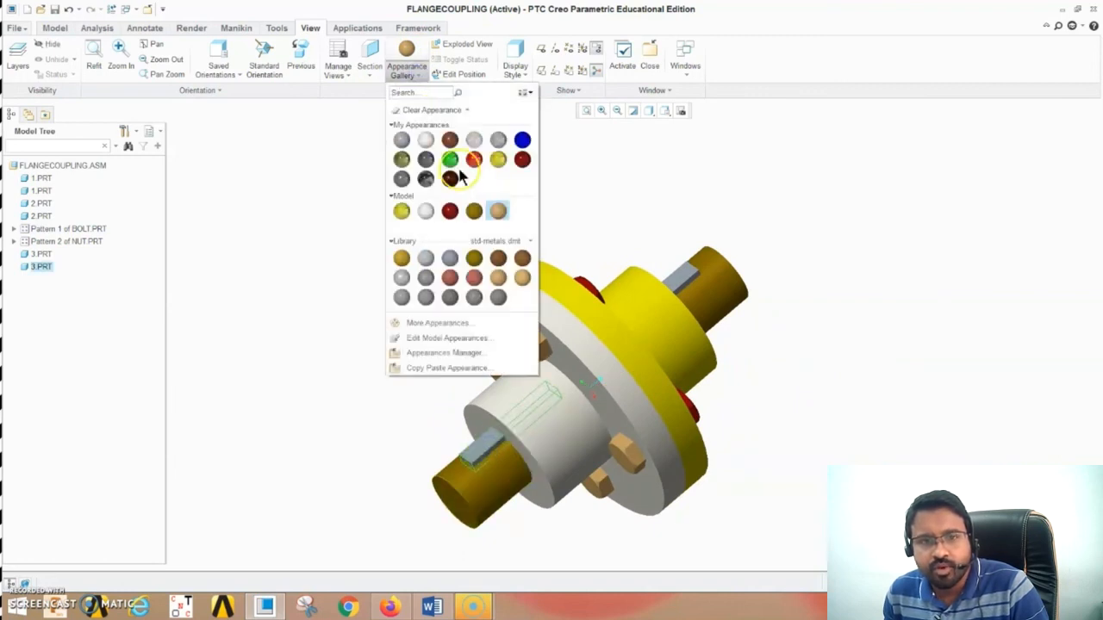
{"action": "left_click", "coordinate": [473, 159]}
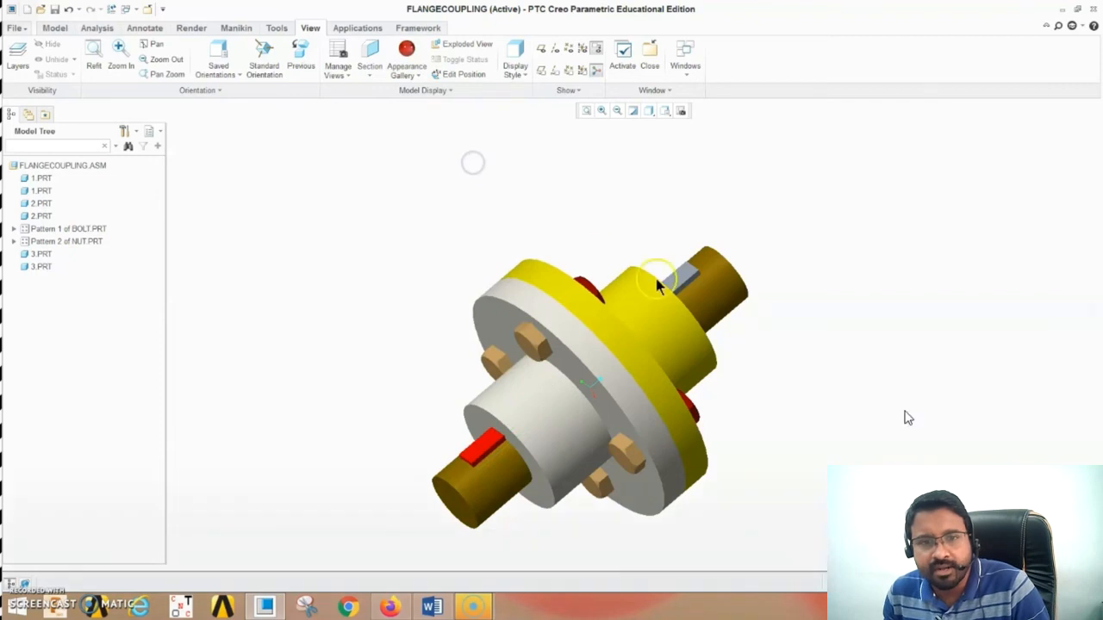
{"action": "left_click", "coordinate": [406, 50]}
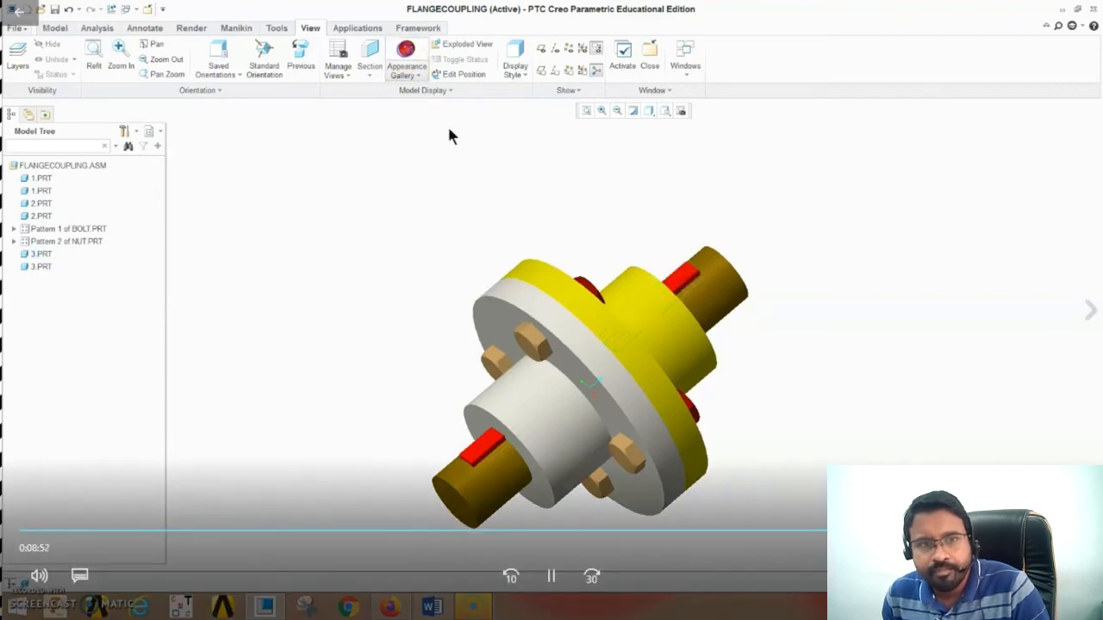
{"action": "mouse_move", "coordinate": [853, 395]}
{"action": "middle_mouse_down"}
{"action": "mouse_move", "coordinate": [755, 381]}
{"action": "mouse_move", "coordinate": [788, 421]}
{"action": "mouse_move", "coordinate": [875, 425]}
{"action": "middle_mouse_up"}
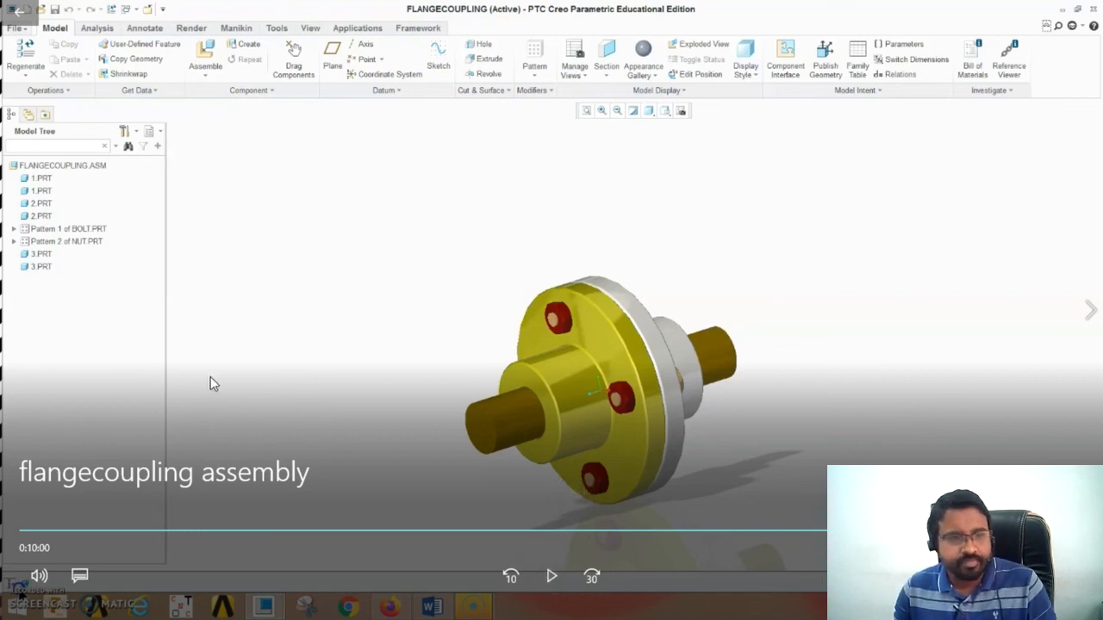
Bring up the Windows Start menu over the paused flange coupling assembly video
{"action": "key", "text": "super"}
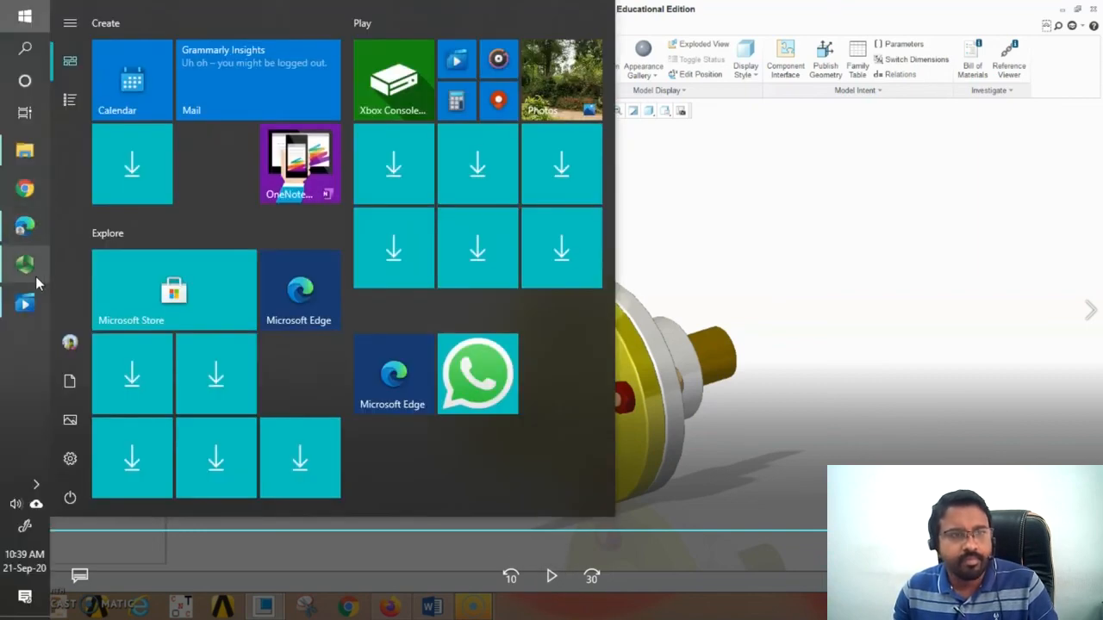